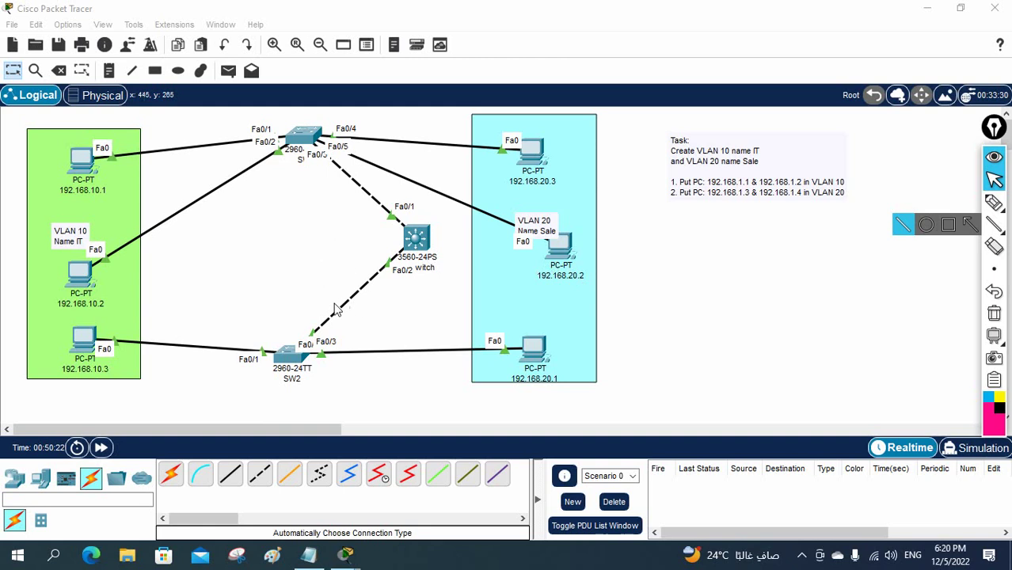
Step: Add a 2811 router to the workspace below switch SW2
scroll(397, 292, "down", 3)
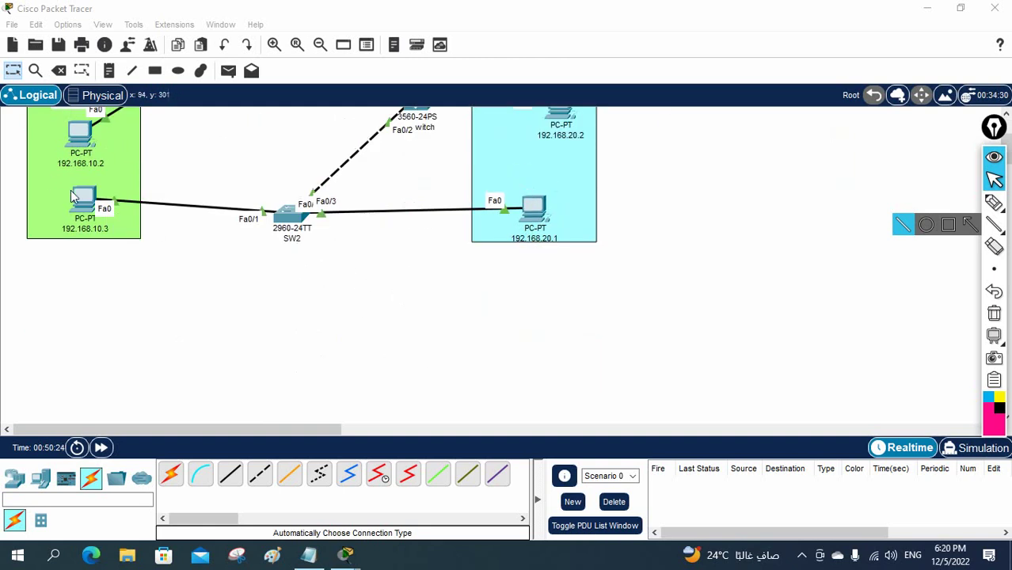
scroll(370, 188, "up", 1)
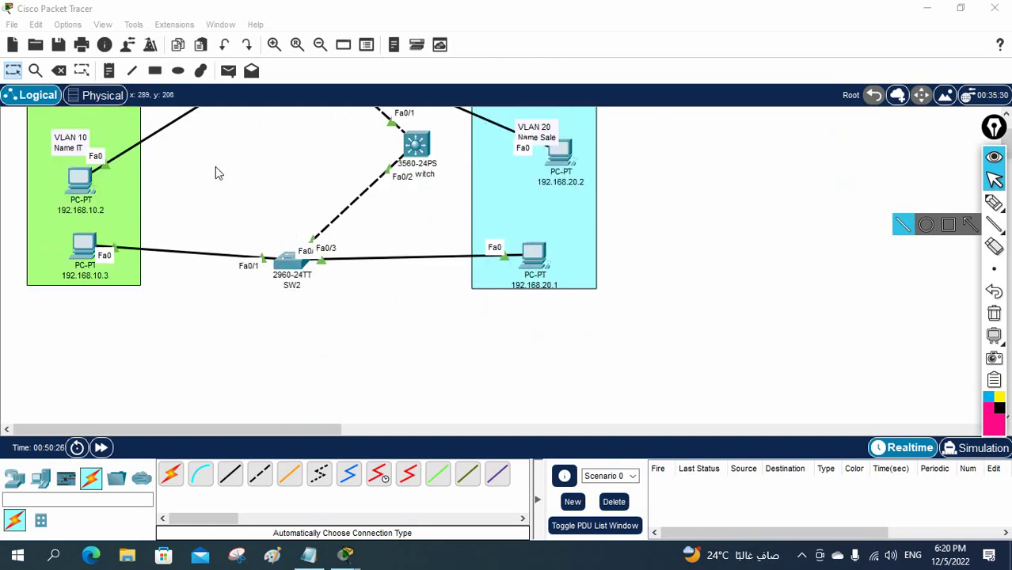
left_click(14, 478)
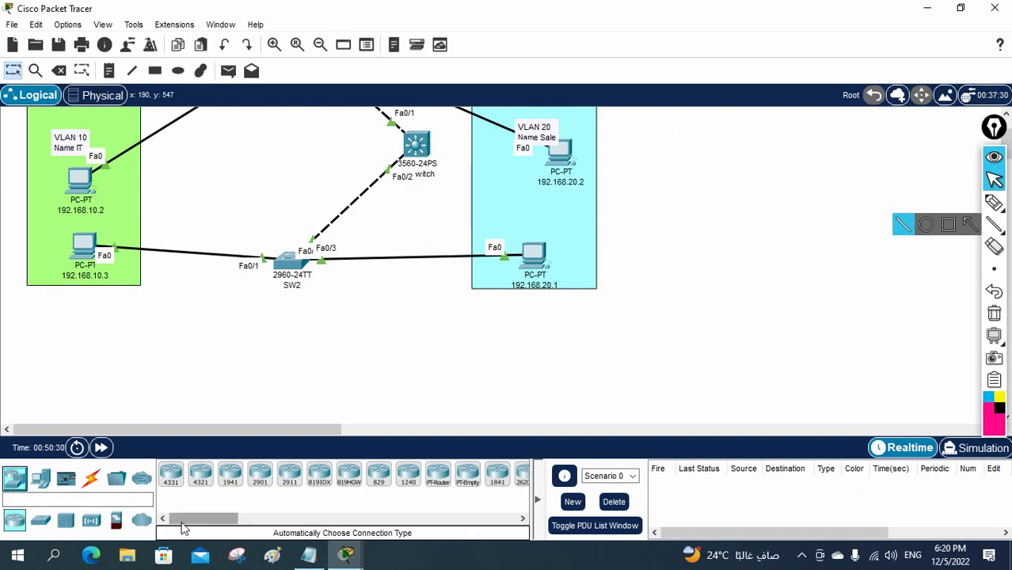
left_click_drag(181, 520, 223, 521)
left_click_drag(365, 473, 321, 379)
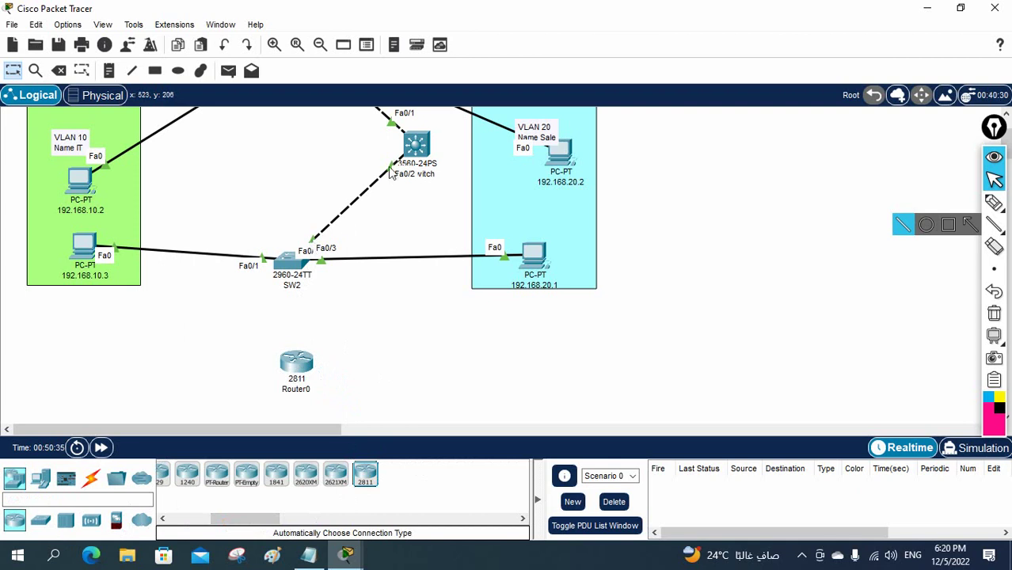
Step: Move the L3 switch end of SW2's Fa0/3 cable to the router's FastEthernet0/0 port and place the router above SW2
left_click(317, 261)
left_click(293, 363)
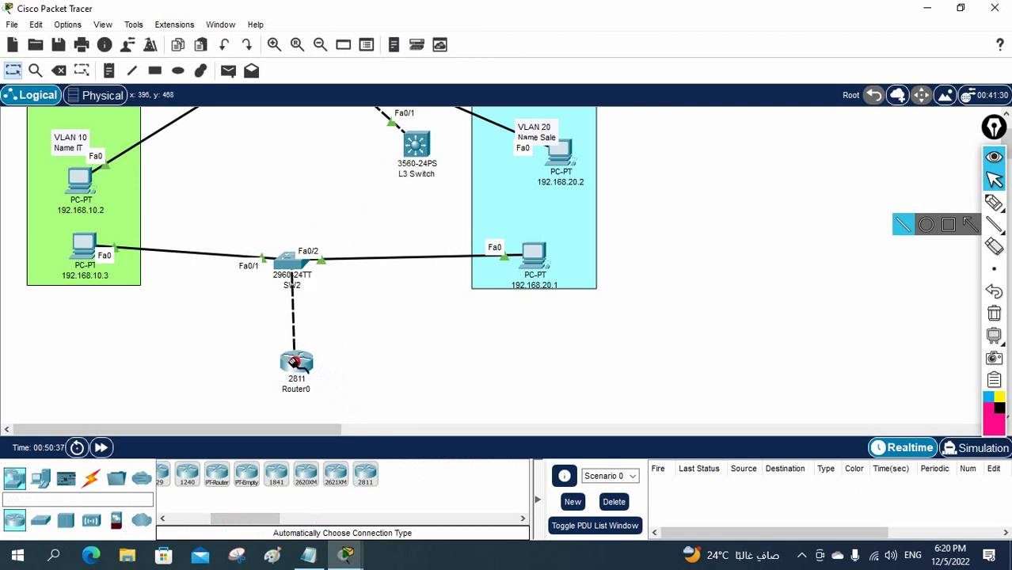
left_click(294, 363)
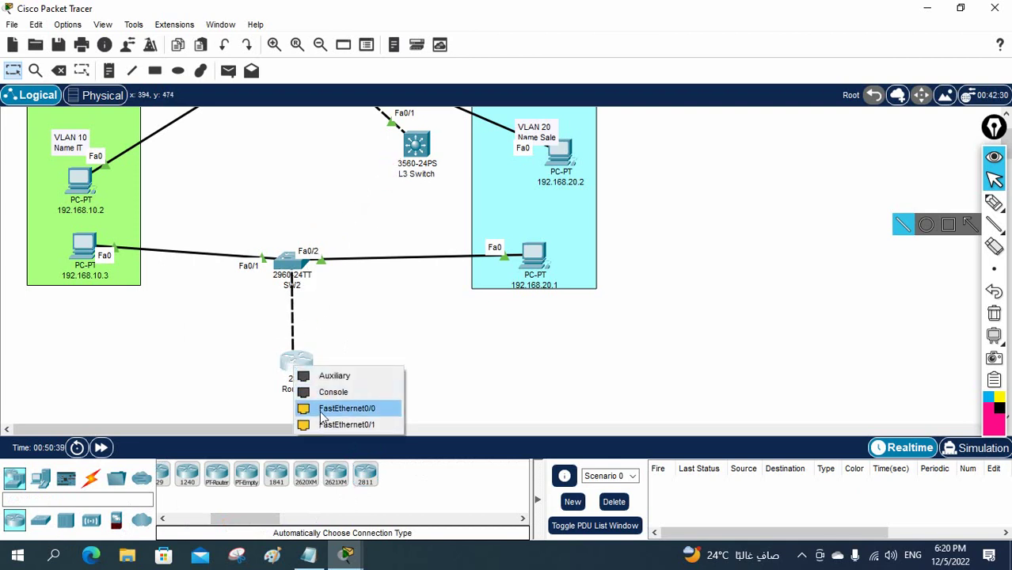
left_click(346, 408)
left_click_drag(295, 363, 293, 147)
scroll(354, 254, "up", 1)
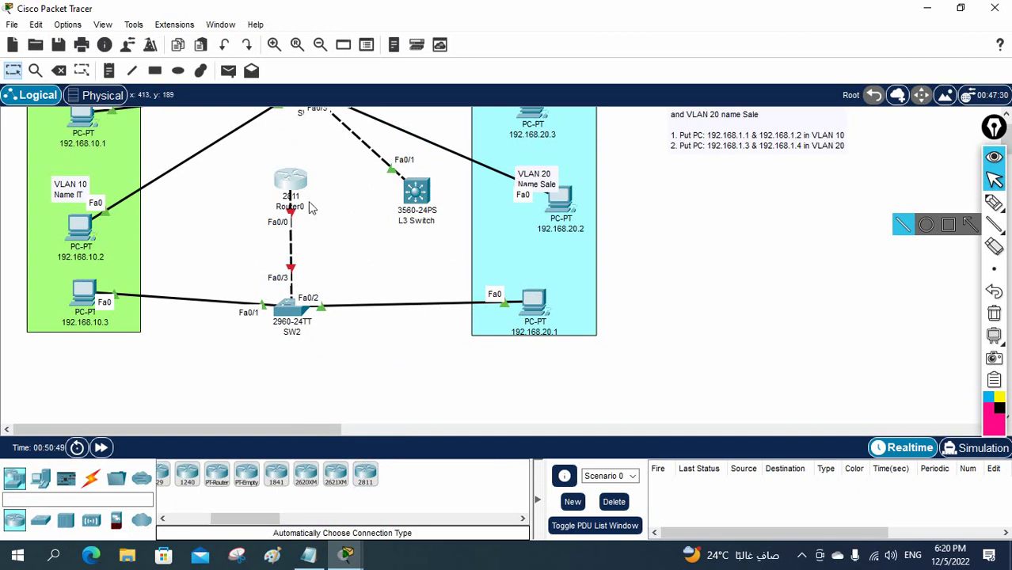
left_click_drag(292, 189, 291, 176)
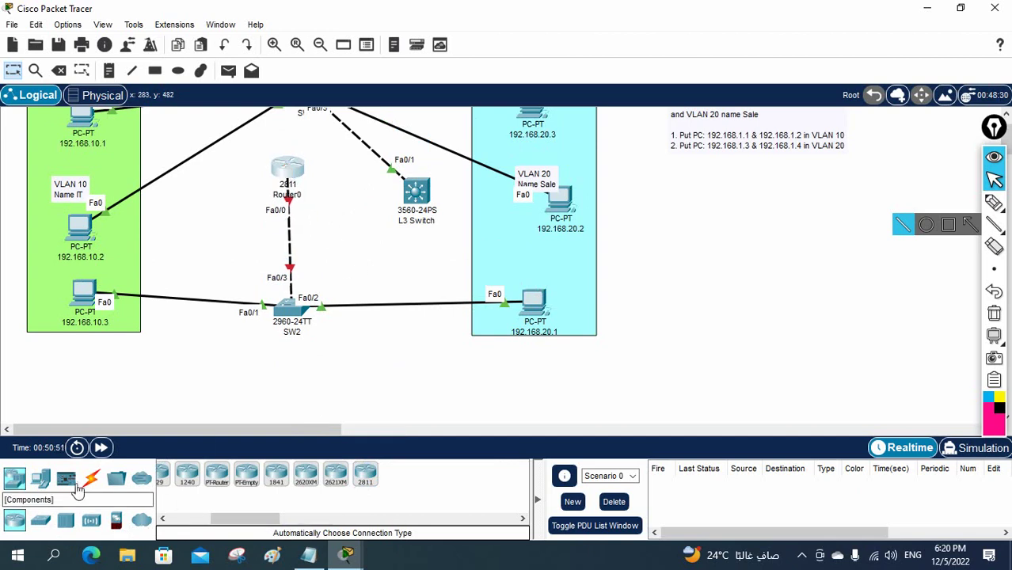
Step: Connect the router to SW2 with a second, automatically chosen cable and move the router below SW2
left_click(91, 478)
left_click(170, 476)
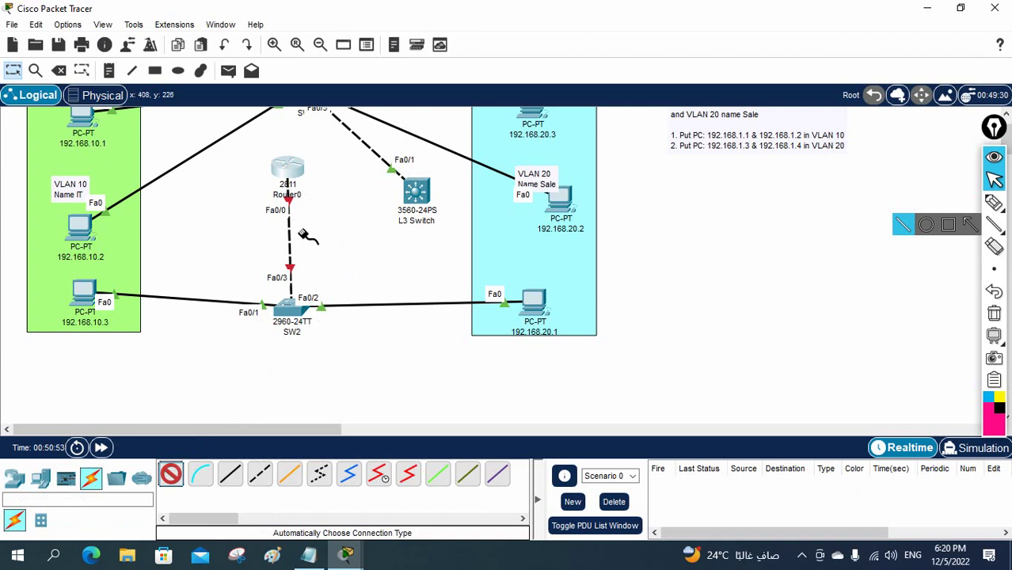
left_click(297, 170)
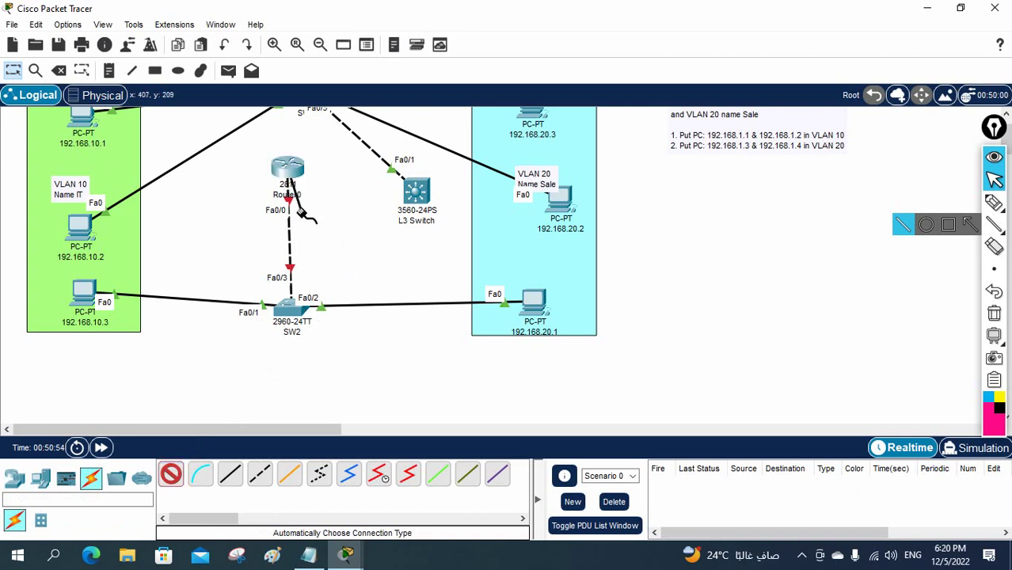
left_click(294, 309)
left_click_drag(289, 170, 287, 147)
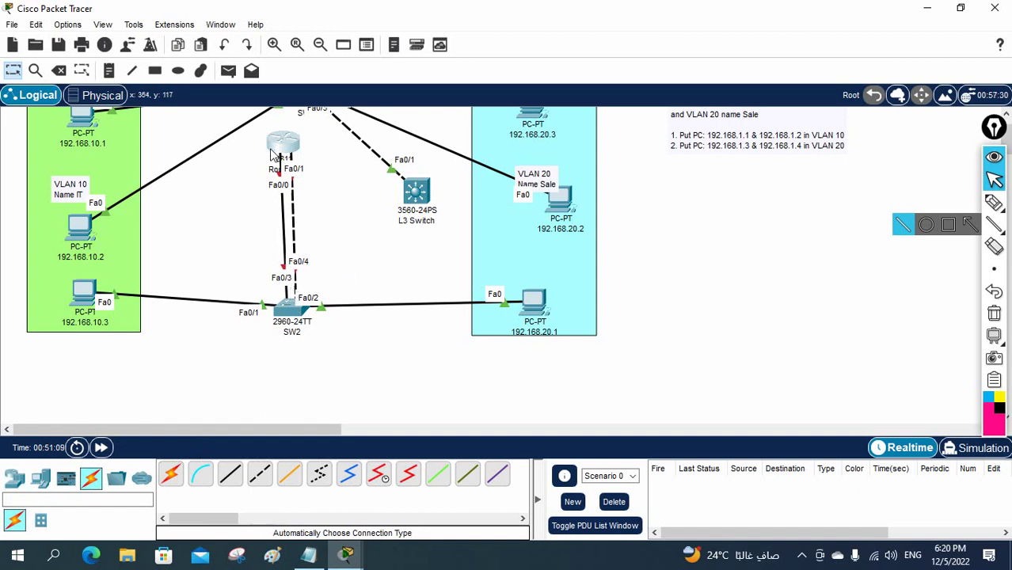
left_click_drag(282, 142, 292, 136)
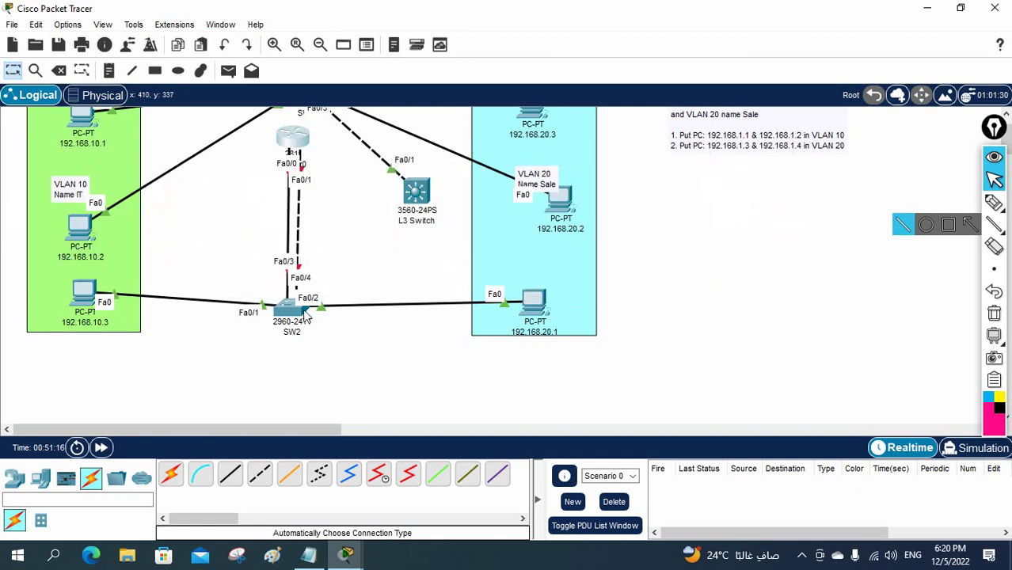
left_click_drag(307, 150, 294, 403)
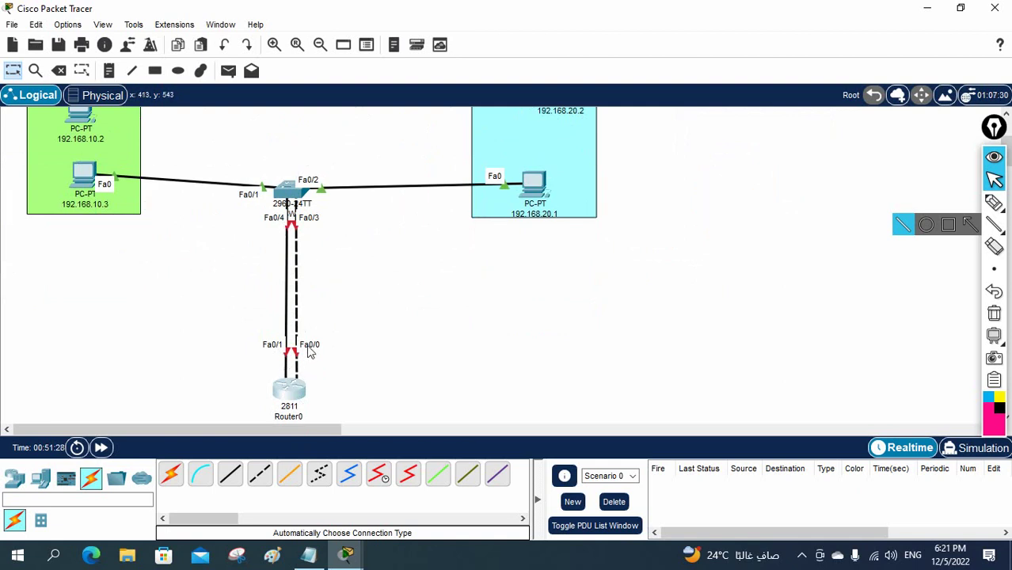
Step: Reattach the dashed router cable to SW2's FastEthernet0/3 port and shift the router slightly closer to the switch
left_click_drag(297, 229, 298, 192)
left_click(299, 192)
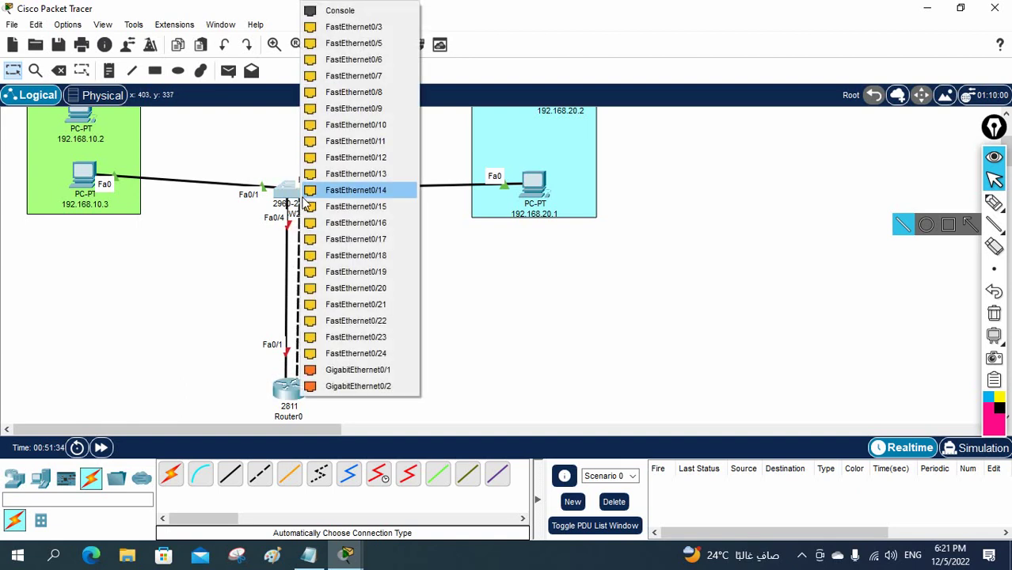
left_click(354, 37)
left_click_drag(296, 391, 292, 373)
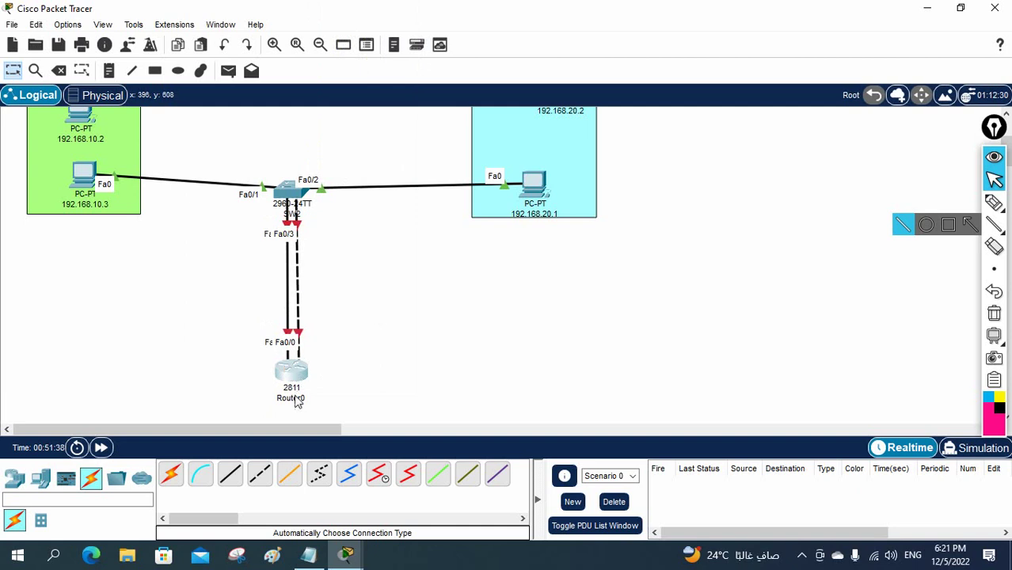
Step: Rename the 2811 router as R
left_click(292, 399)
type("R")
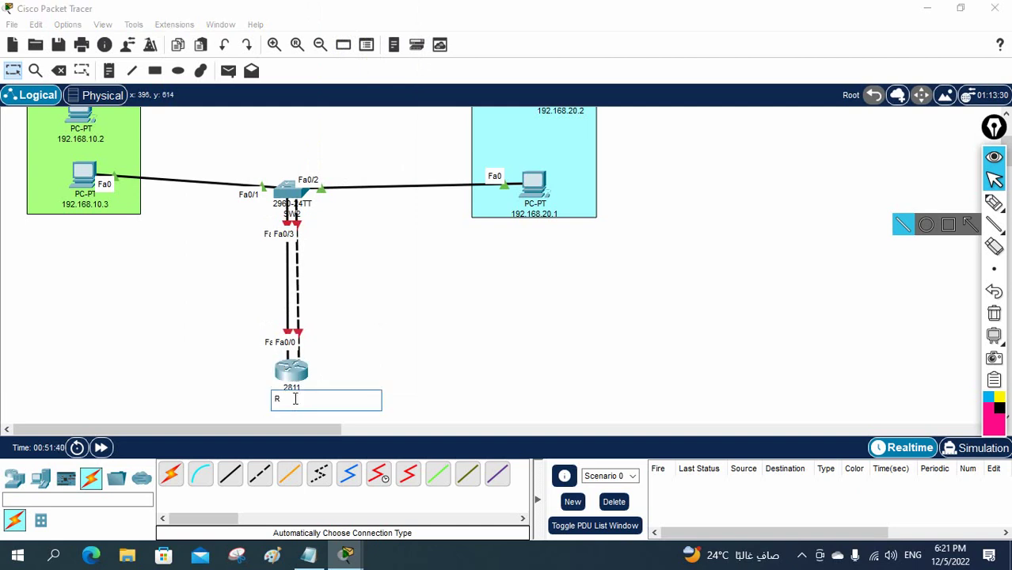
key("Return")
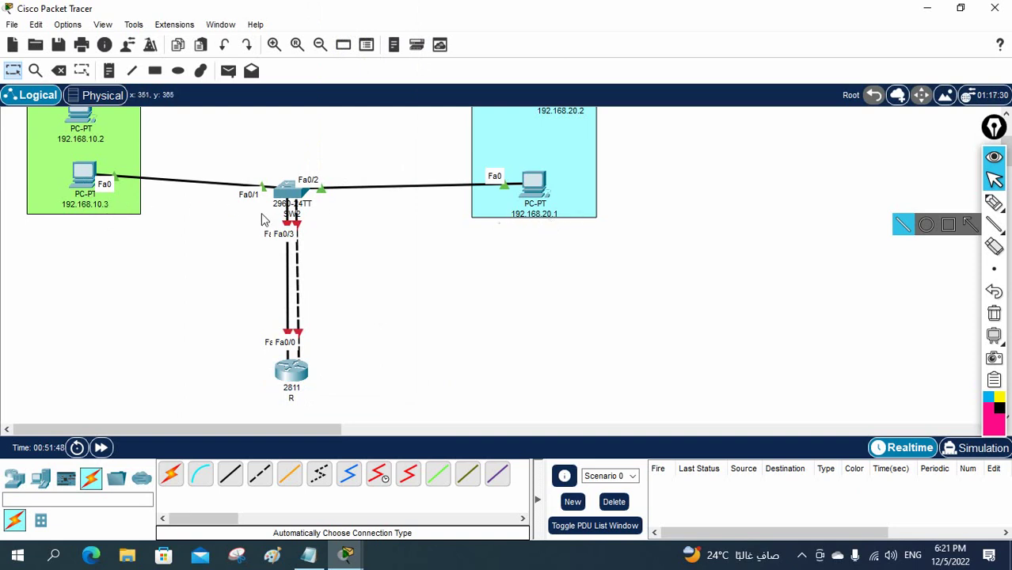
Step: Ping 192.168.20.1 from the command prompt of PC 192.168.10.3 to test connectivity between the VLANs
left_click(84, 175)
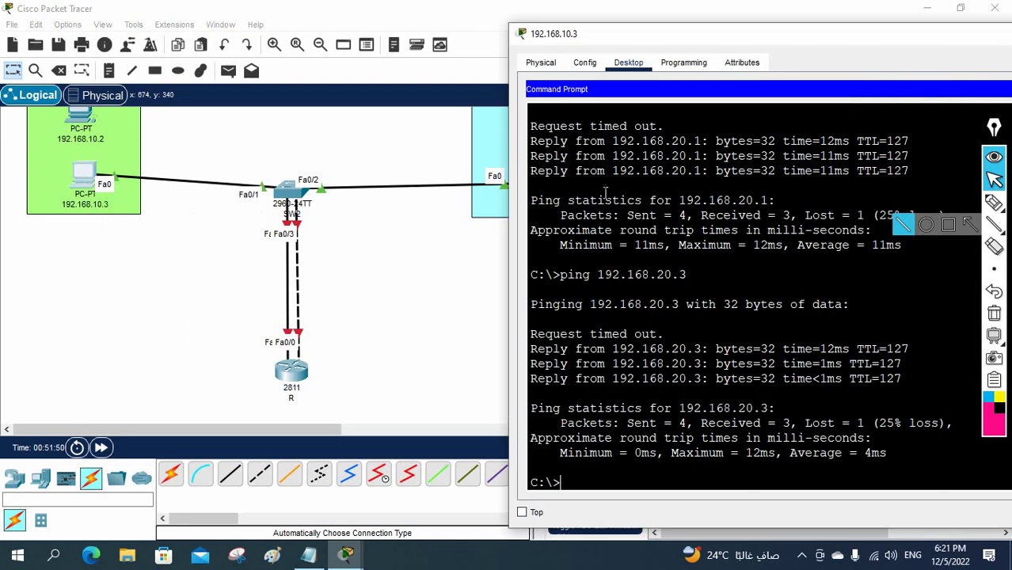
left_click_drag(656, 36, 614, 36)
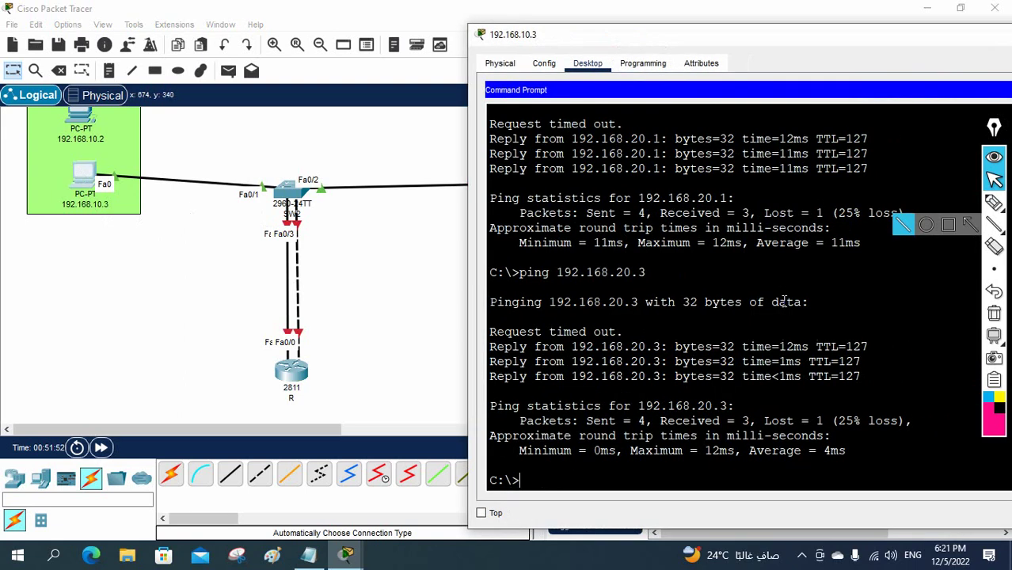
key("Up")
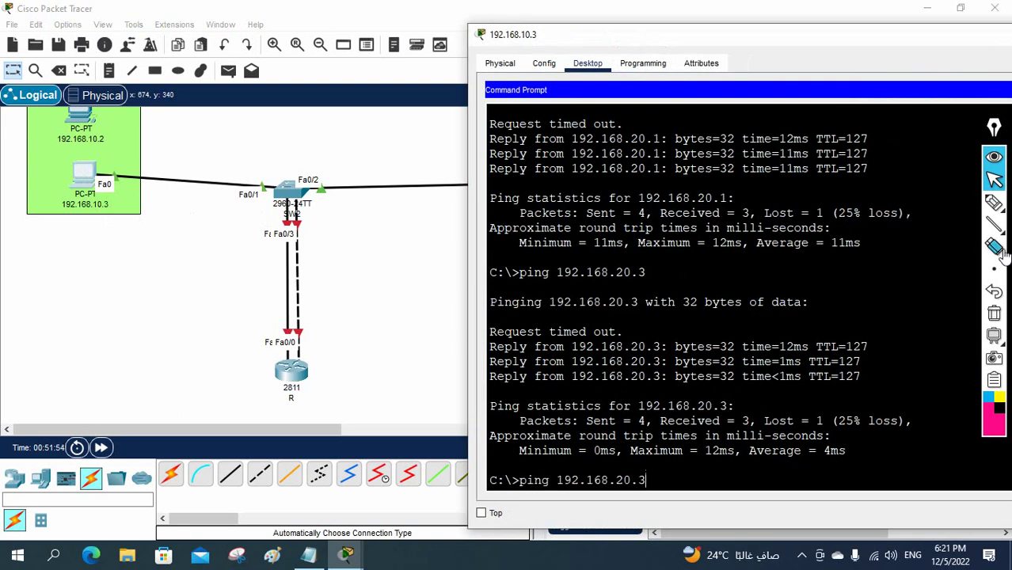
left_click_drag(762, 36, 924, 146)
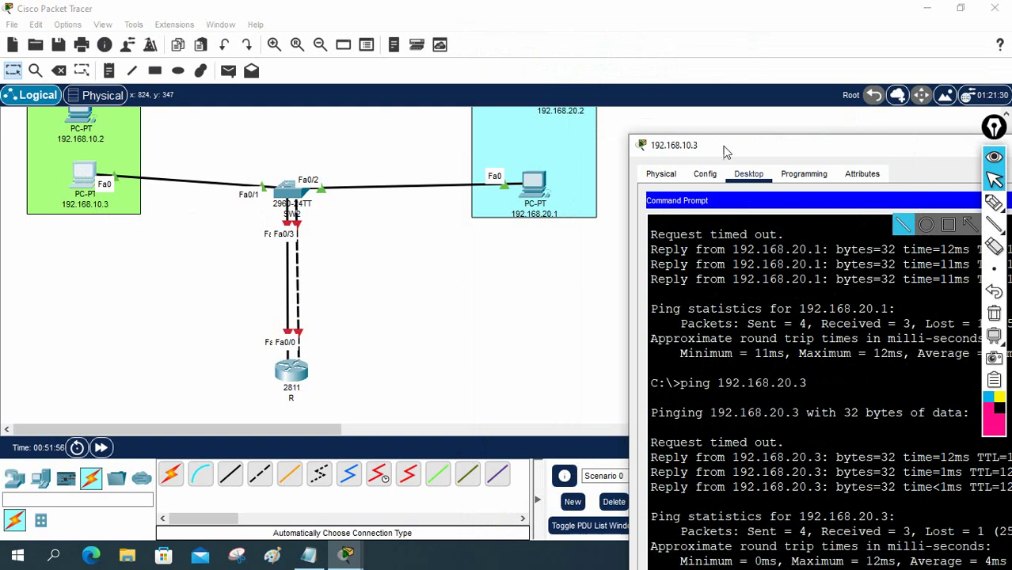
left_click_drag(726, 152, 638, 69)
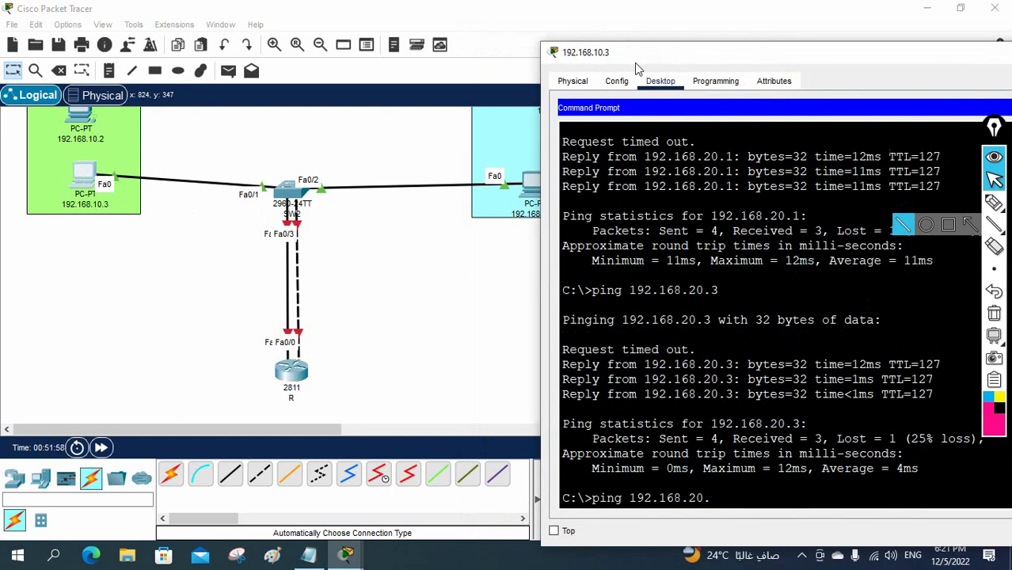
key("Return")
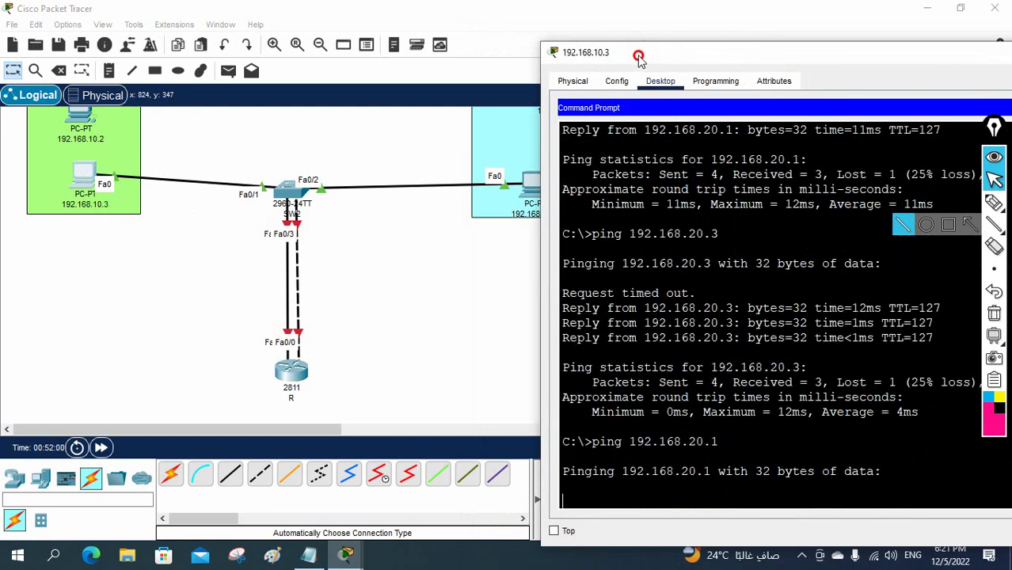
left_click_drag(638, 50, 595, 9)
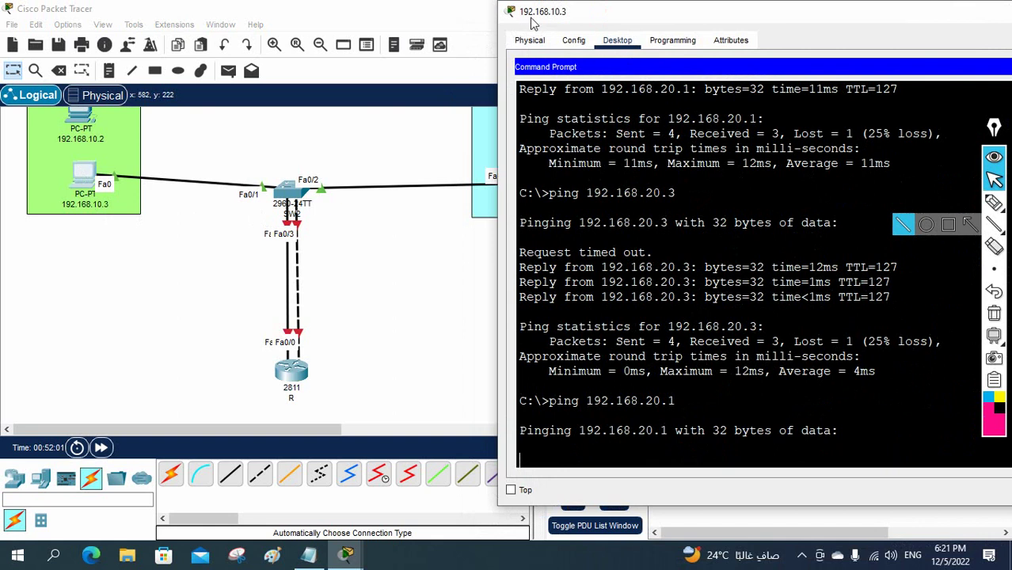
left_click_drag(529, 16, 599, 24)
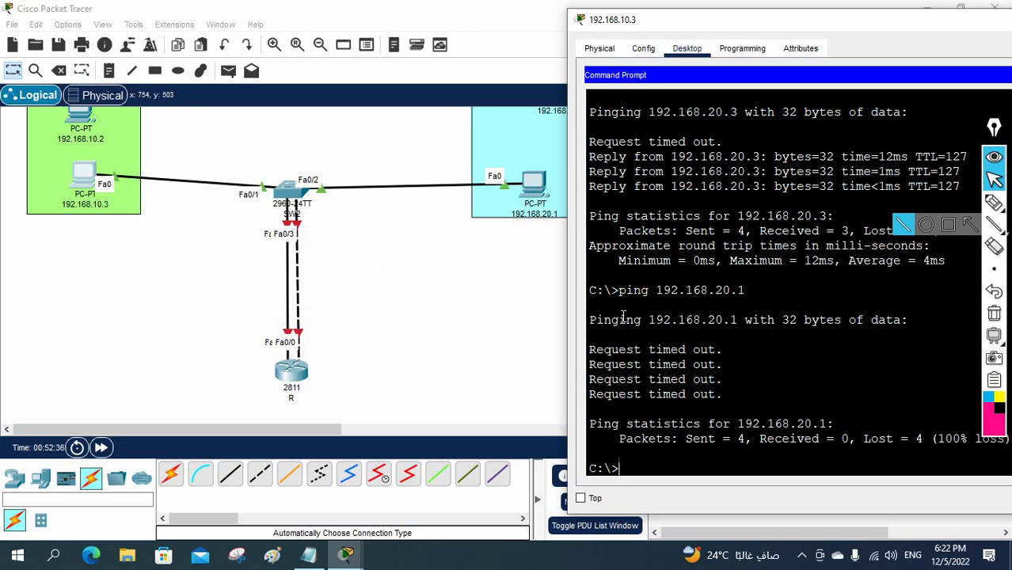
Step: Open router R's command line, answer no to the initial configuration dialog and reach the user prompt
left_click(291, 369)
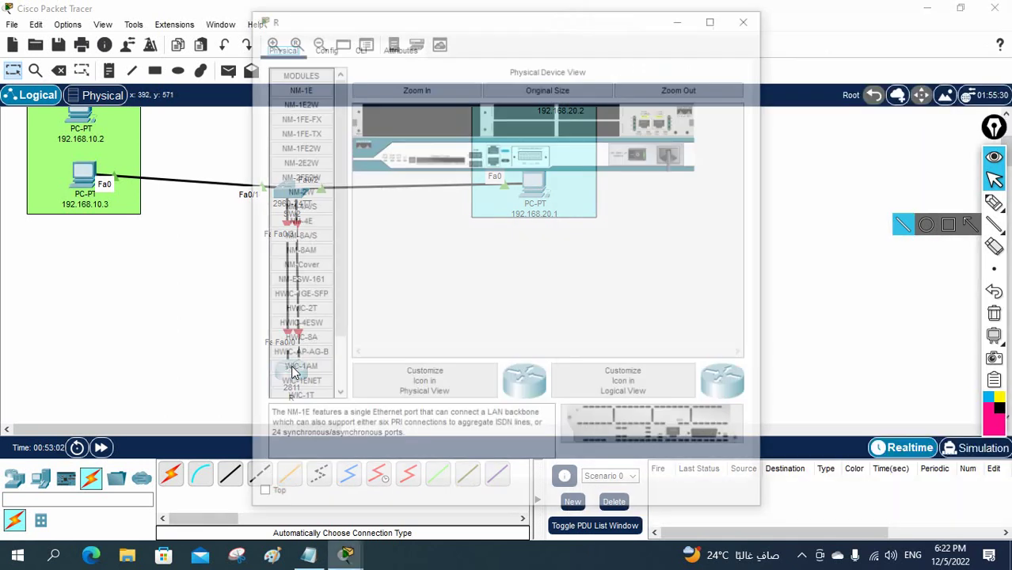
left_click(358, 48)
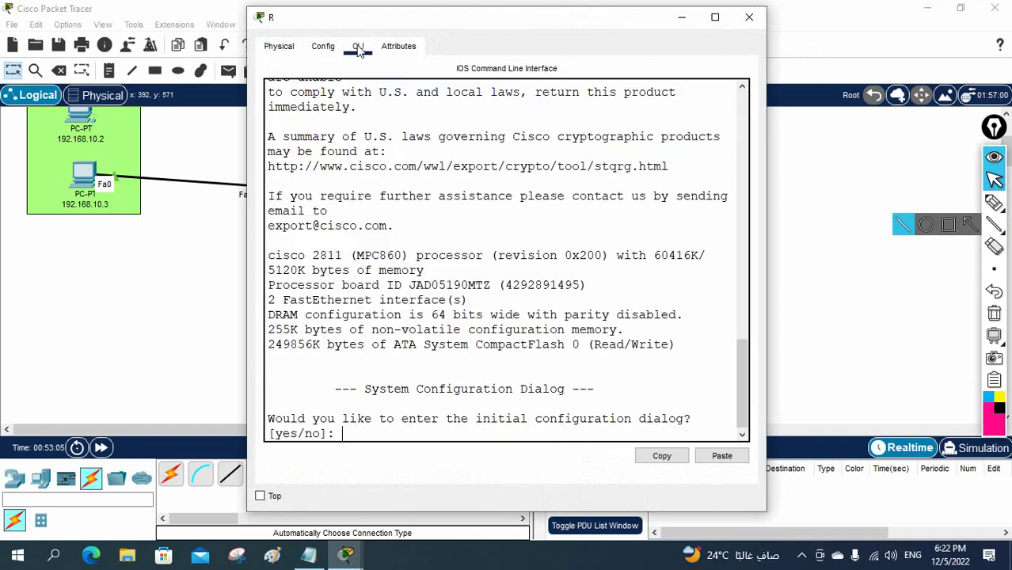
type("no")
key("Return")
key("Return")
key("Return")
key("Return")
key("Return")
left_click_drag(497, 16, 768, 61)
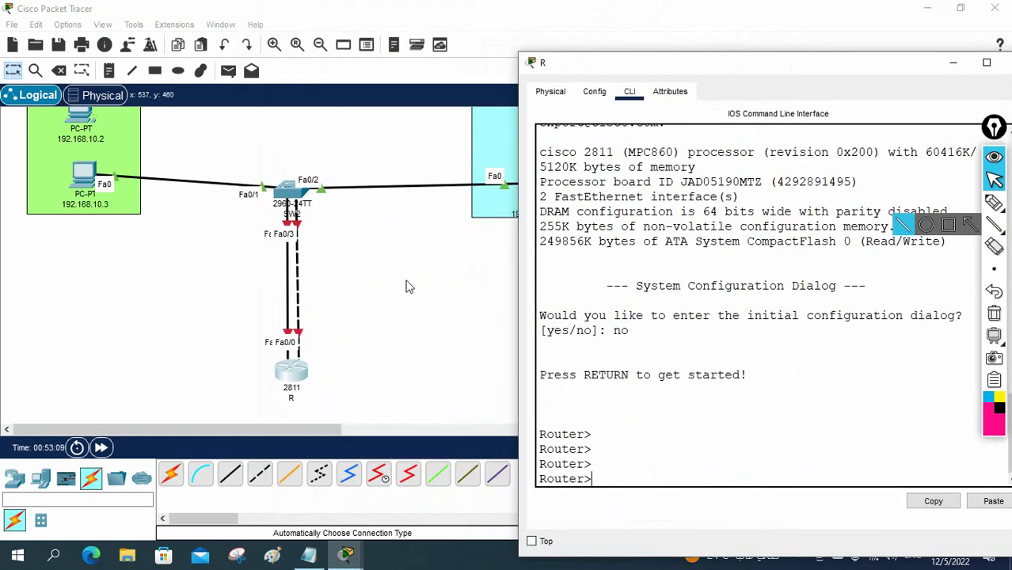
Step: Reattach the solid cable from SW2's Fa0/4 to router R's FastEthernet0/1 port
left_click_drag(287, 335, 288, 373)
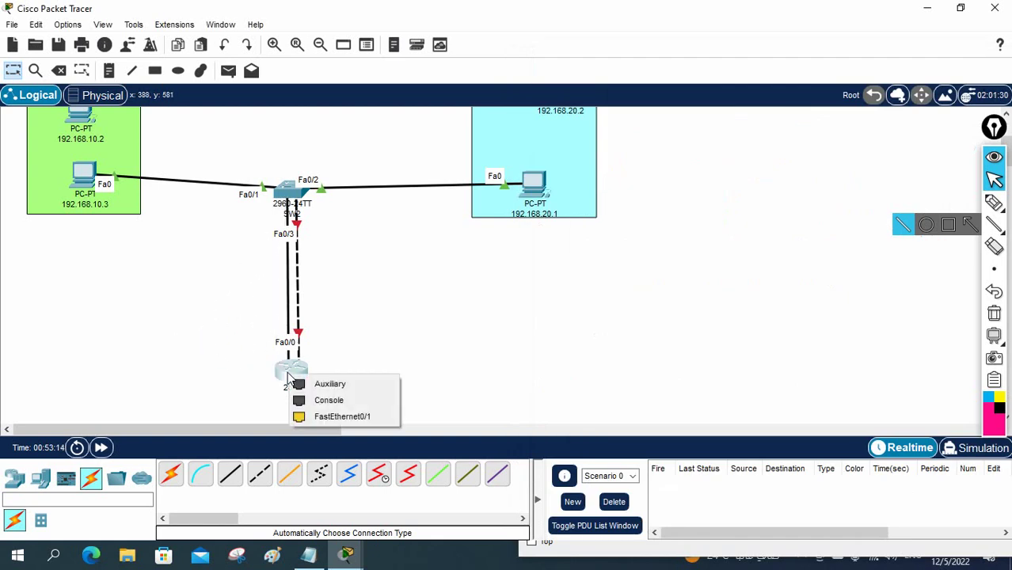
left_click(330, 415)
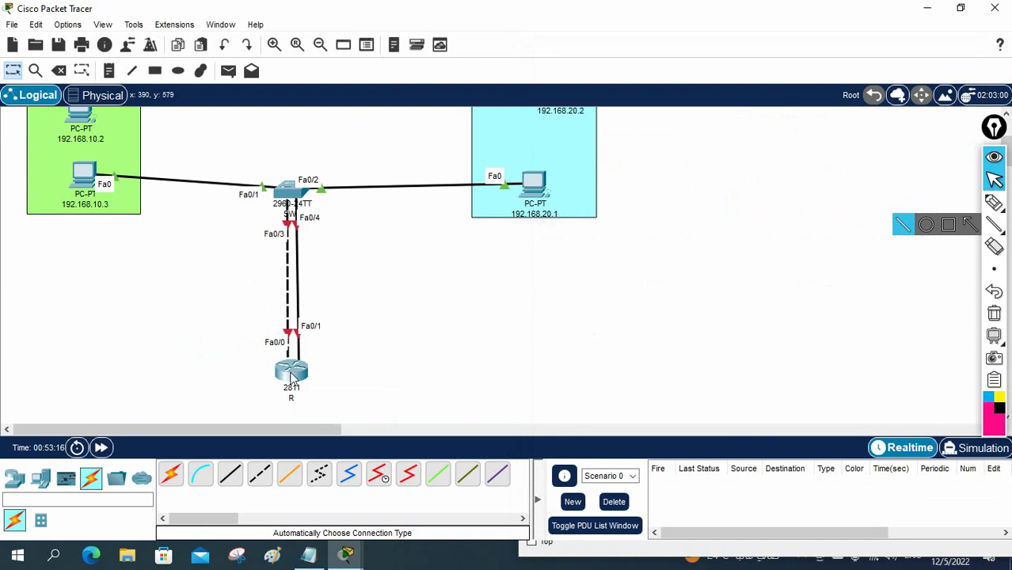
left_click_drag(288, 342, 213, 295)
Step: Delete the dashed cable between SW2's Fa0/3 and router R's Fa0/0
left_click(60, 70)
left_click(285, 282)
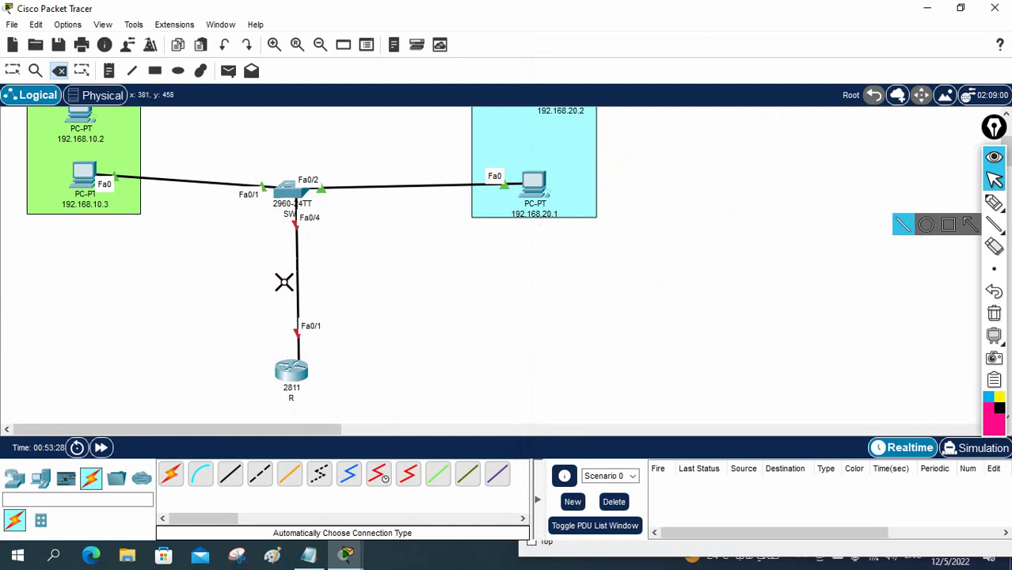
left_click(13, 70)
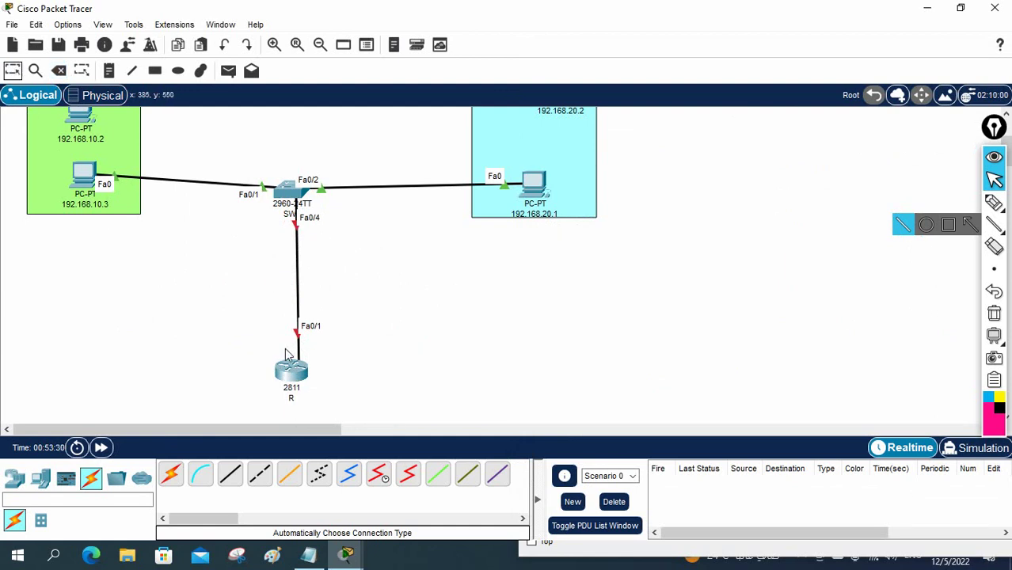
Step: Align router R below SW2 and enter global configuration mode in its command line with en and config t
left_click_drag(293, 372, 298, 382)
left_click(297, 382)
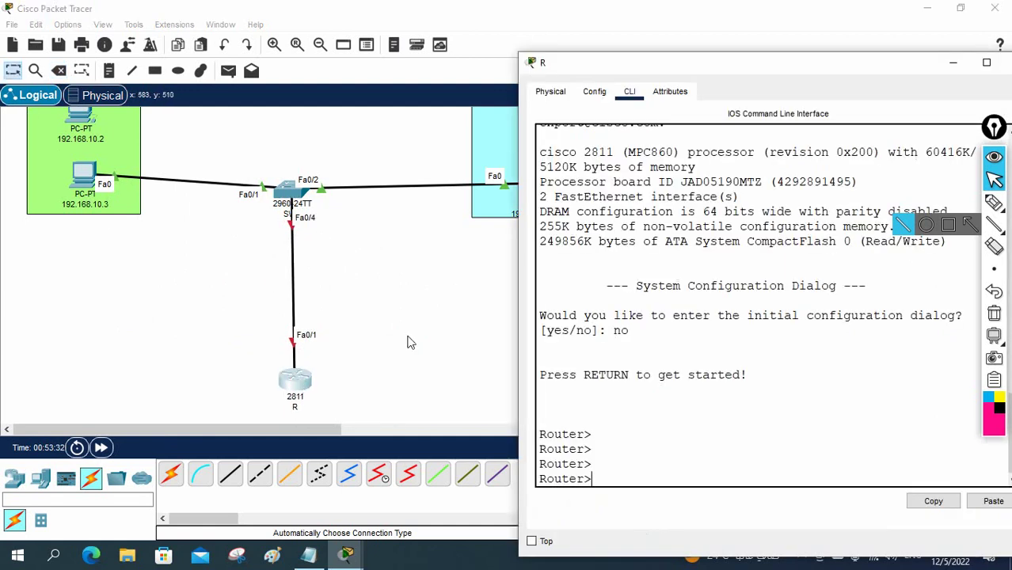
type("en")
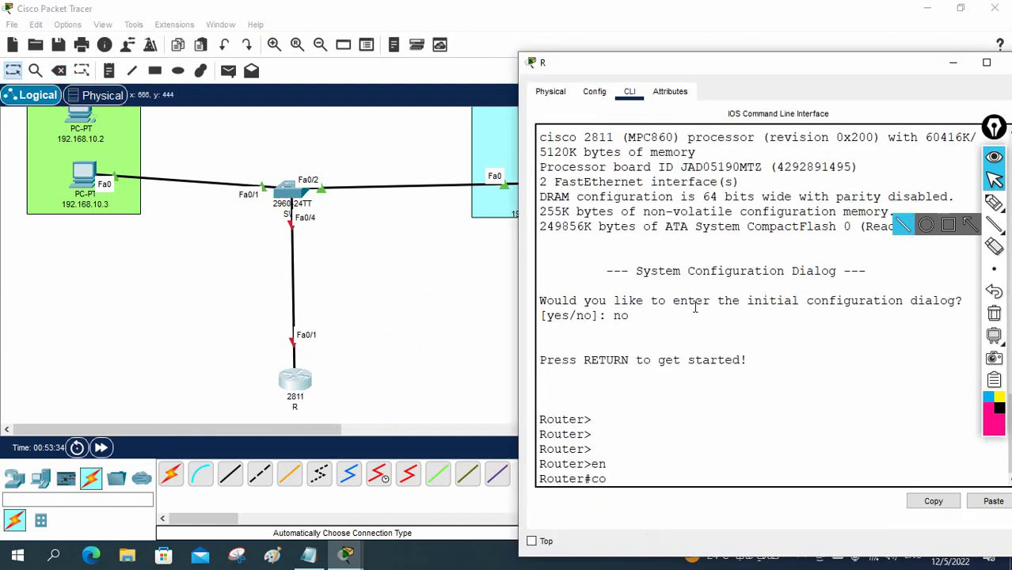
key("Return")
type("config t")
key("Return")
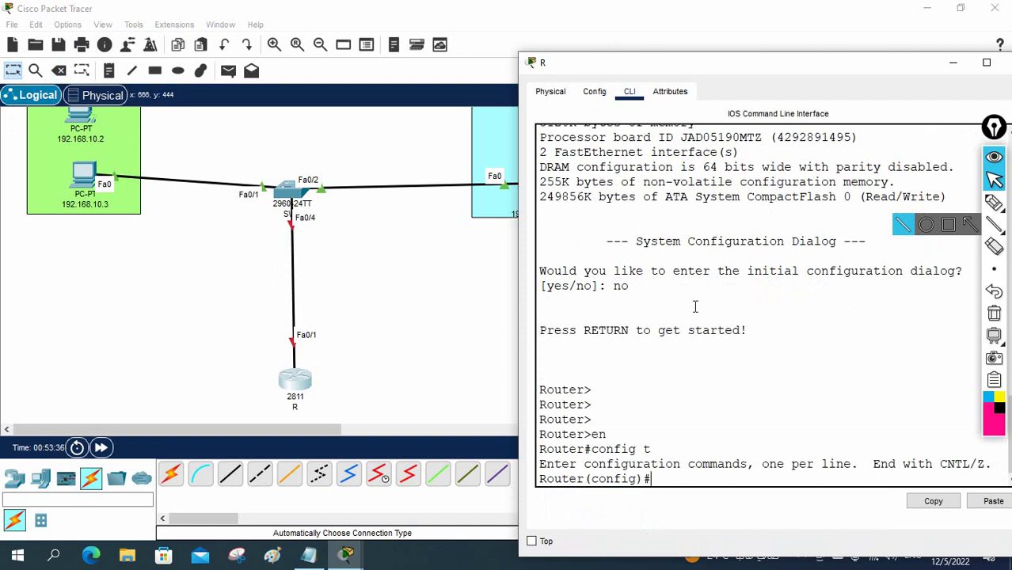
Step: Set the router's hostname to R1 in global configuration mode
type("host")
key("Tab")
type("R1")
key("Return")
key("Return")
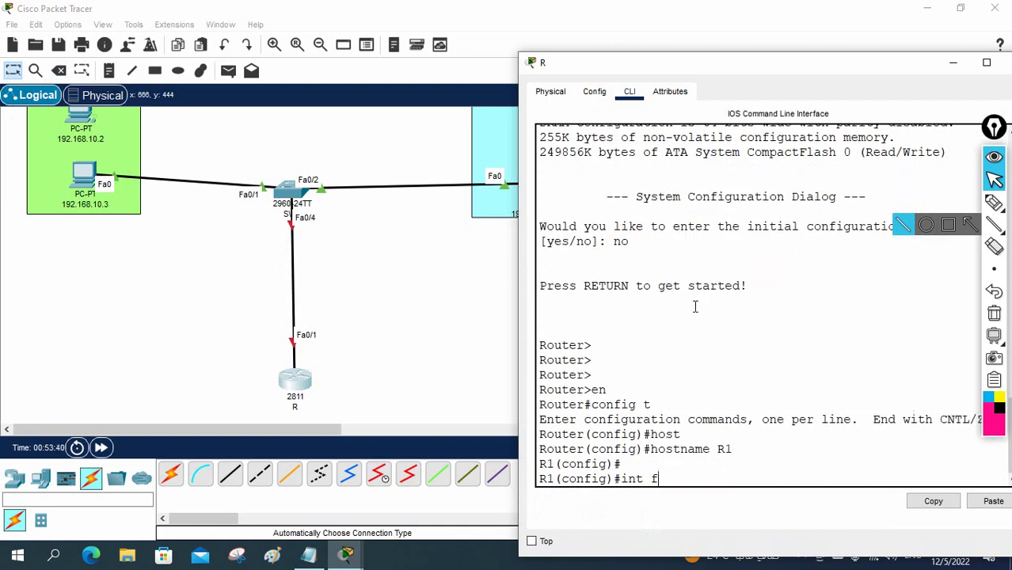
Step: Configure R1's interface f0/1 with IP address 192.168.10.100 and mask 255.255.255.0, and enable it with no sh
type("int f0/1")
key("Return")
key("Return")
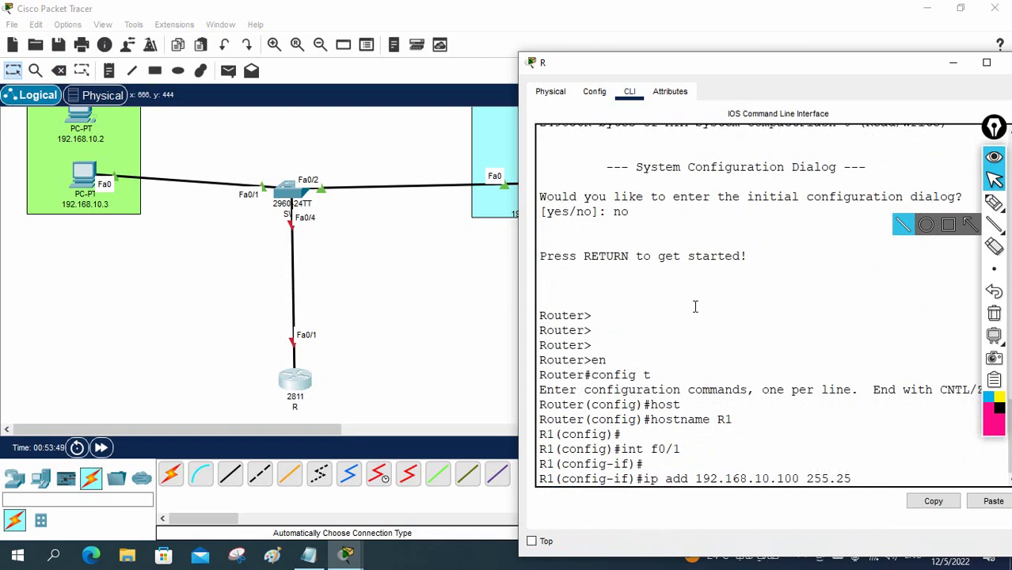
key("Return")
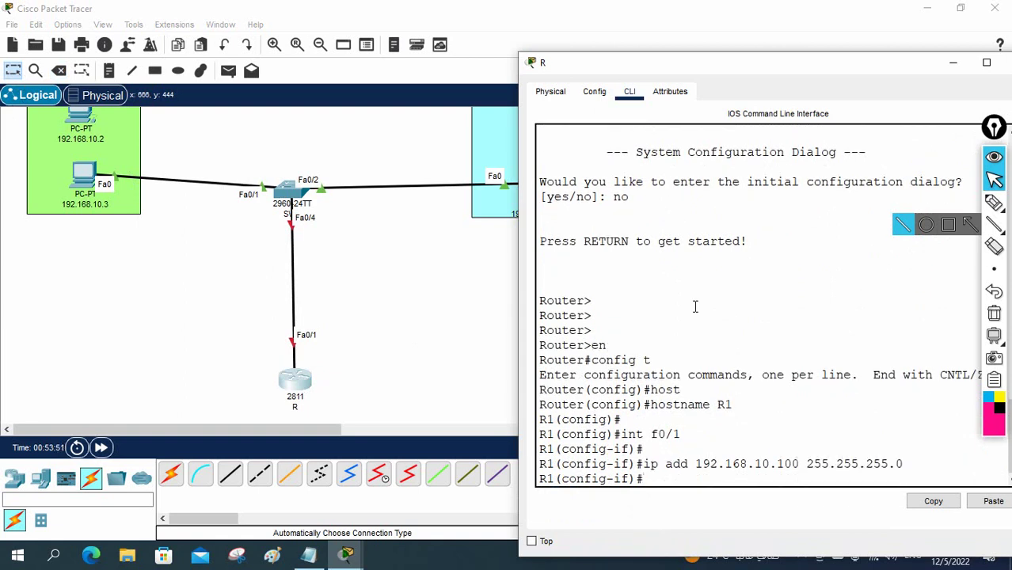
key("Return")
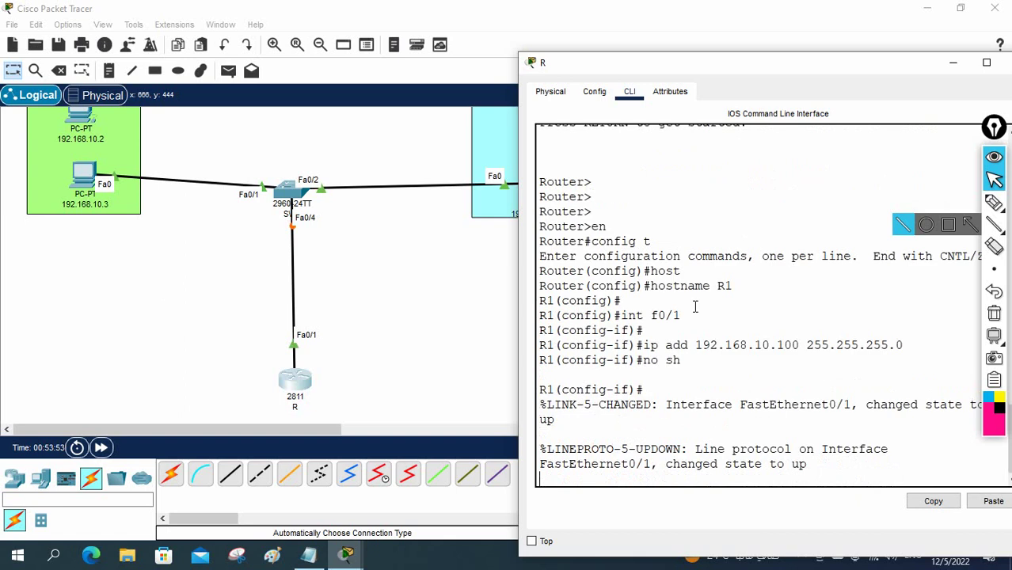
left_click_drag(911, 344, 695, 348)
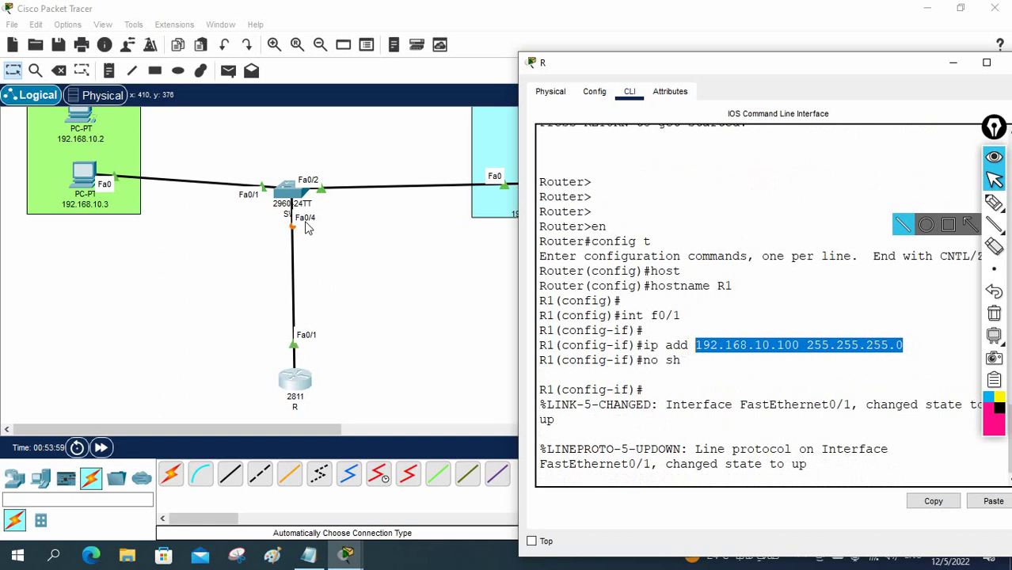
left_click(742, 352)
left_click_drag(695, 345, 843, 349)
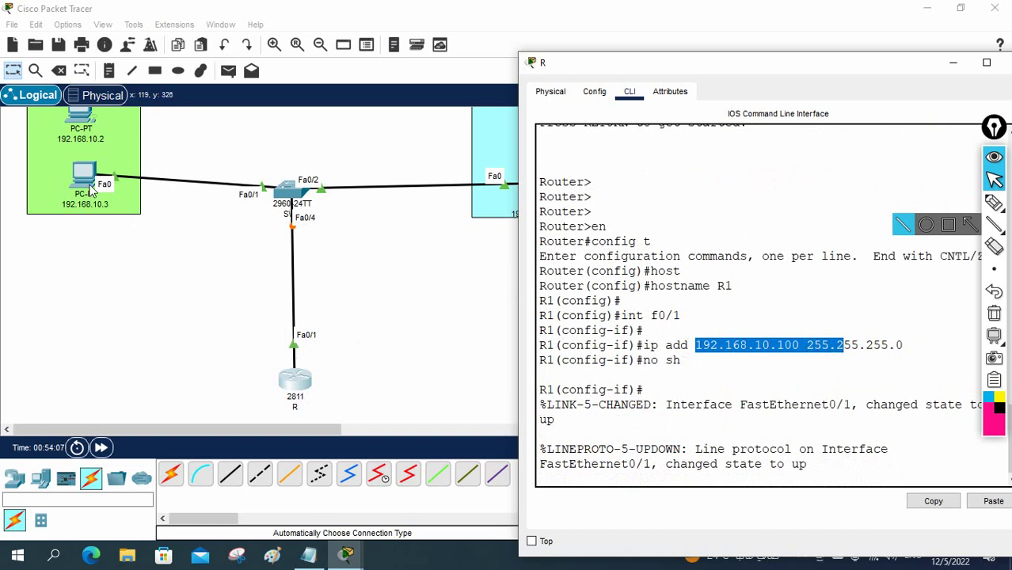
Step: Open switch SW2's command line and enter global configuration mode with en and config t
left_click(294, 192)
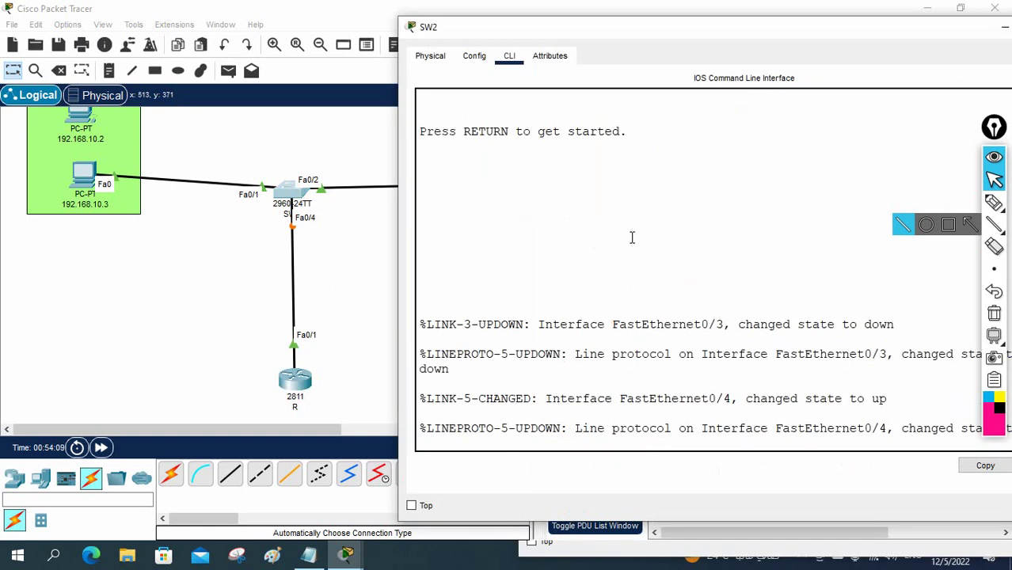
key("Return")
key("Return")
key("Return")
type("en")
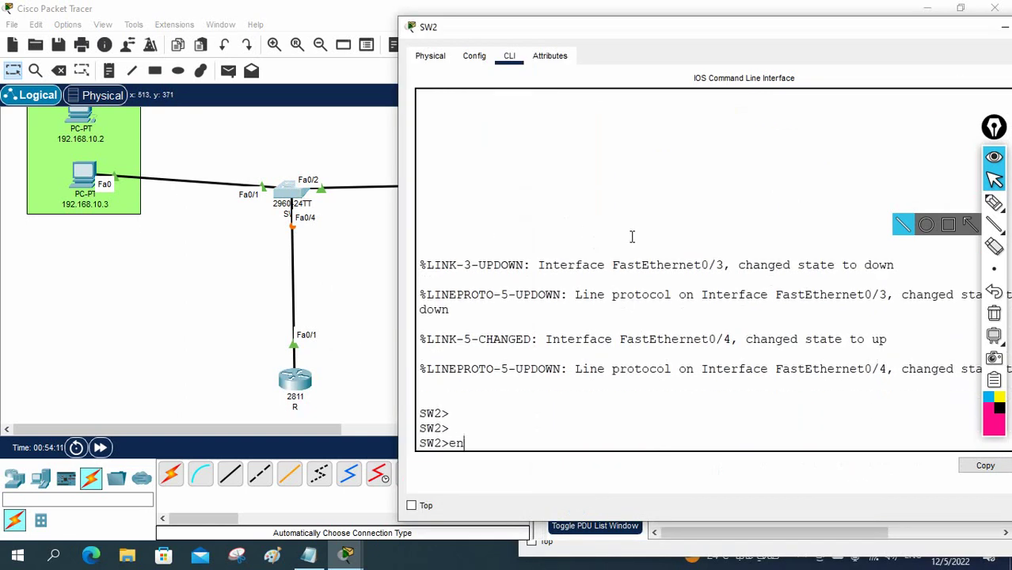
key("Return")
type("config t")
key("Return")
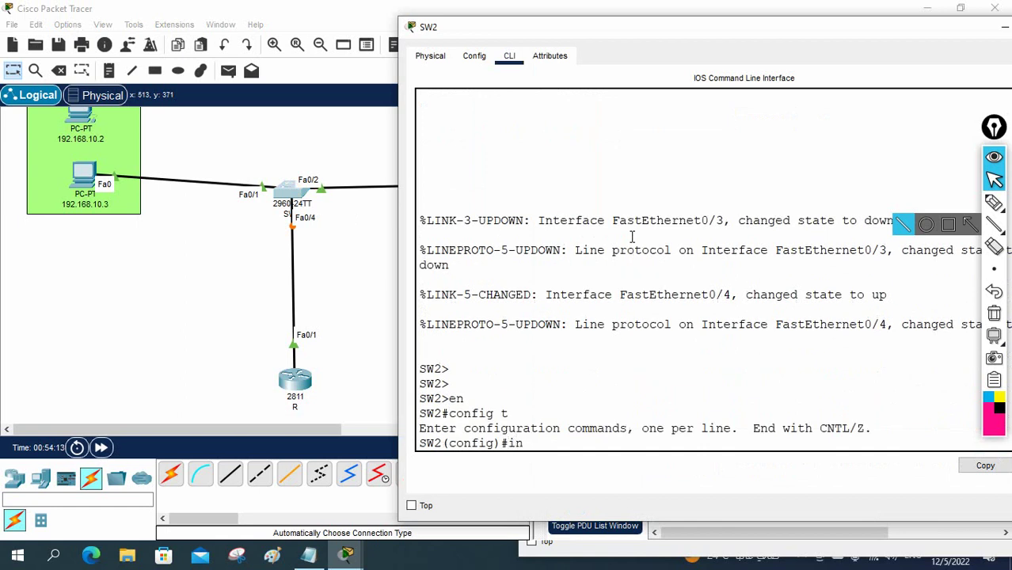
Step: Assign SW2's interface f0/4 to access VLAN 10
type("int f0/4")
key("Return")
type("sw")
key("Tab")
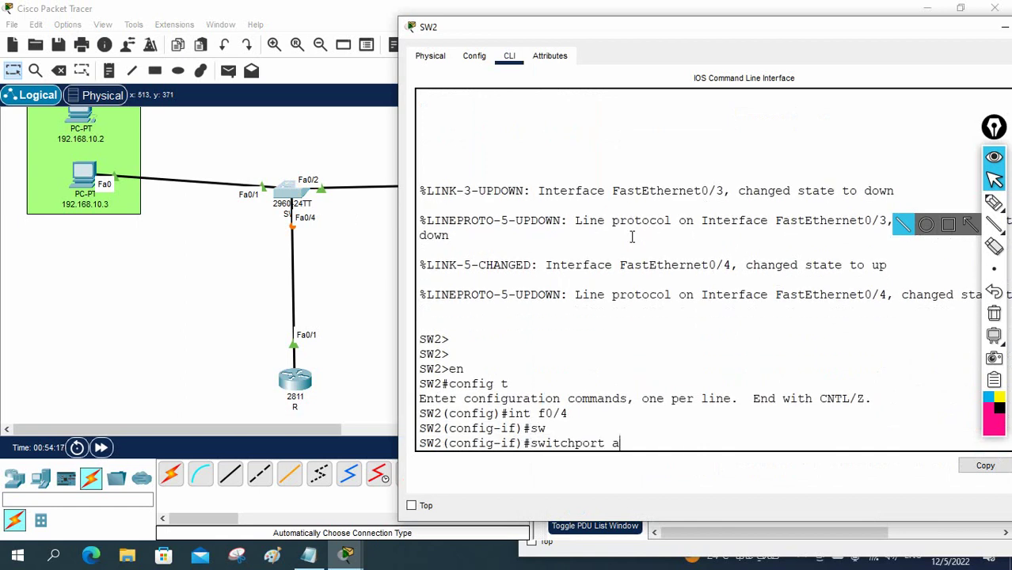
type("acc")
key("Tab")
type("vlan")
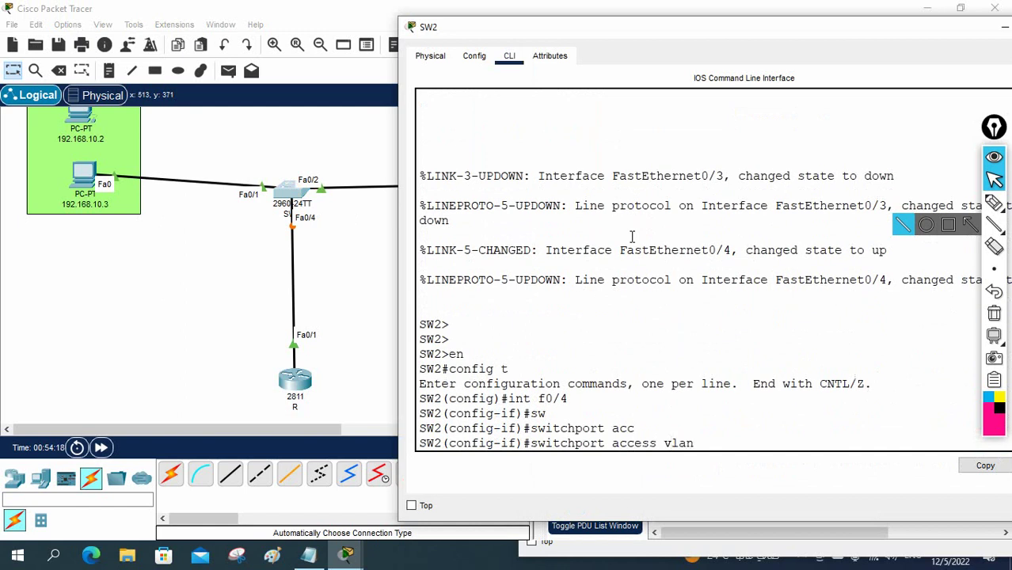
type(" 10")
key("Return")
key("Return")
key("Return")
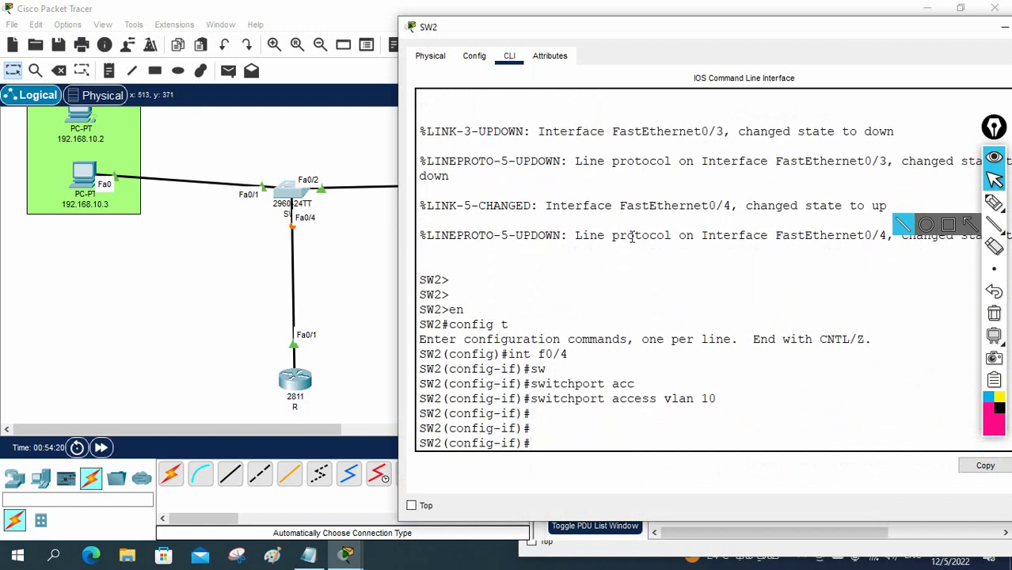
Step: Return SW2 to privileged mode and run sh vlan br to check the port membership of VLAN 10
key("ctrl+z")
key("Return")
key("Return")
type("sh ")
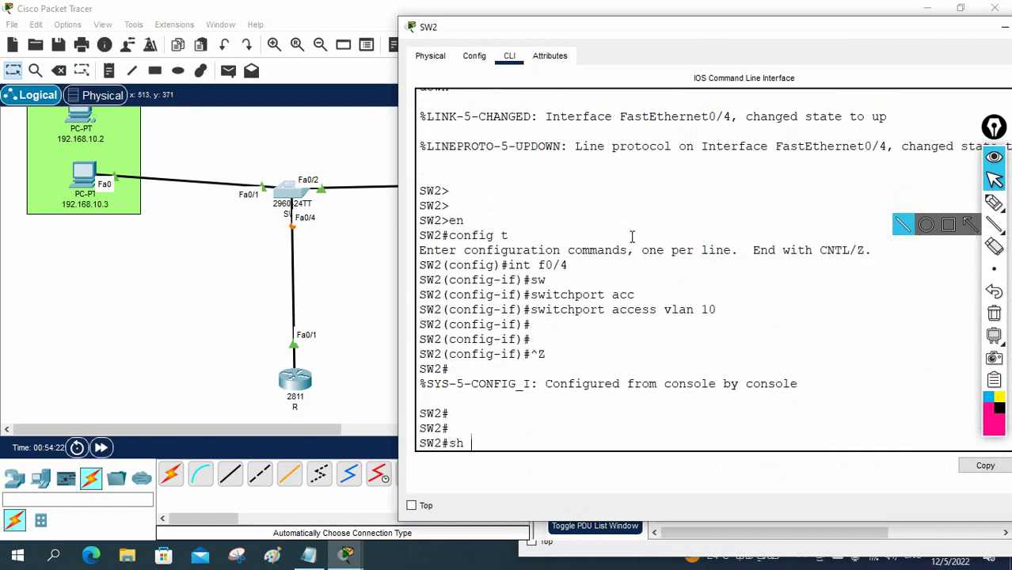
type("vlan br")
key("Return")
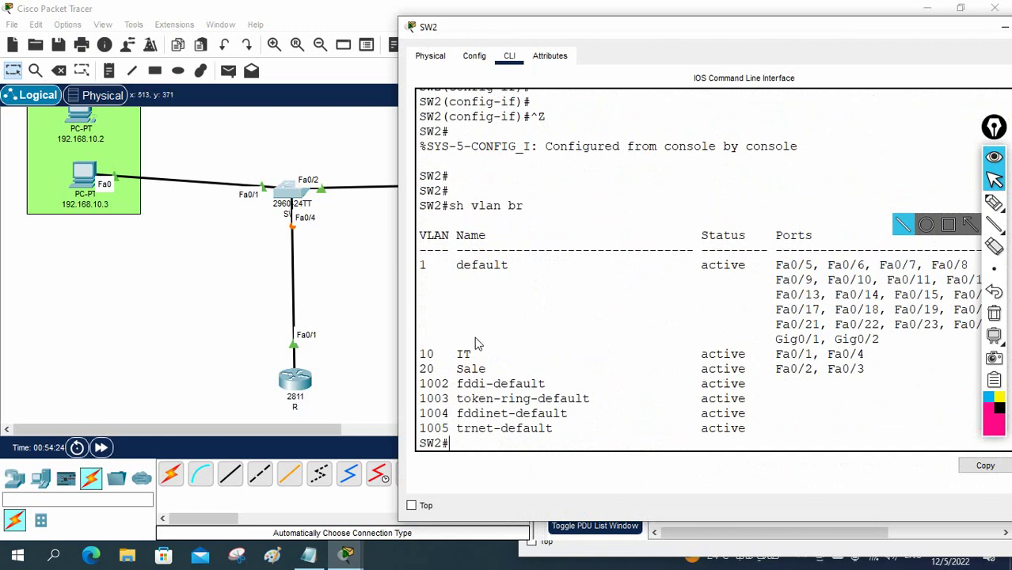
left_click_drag(419, 354, 863, 354)
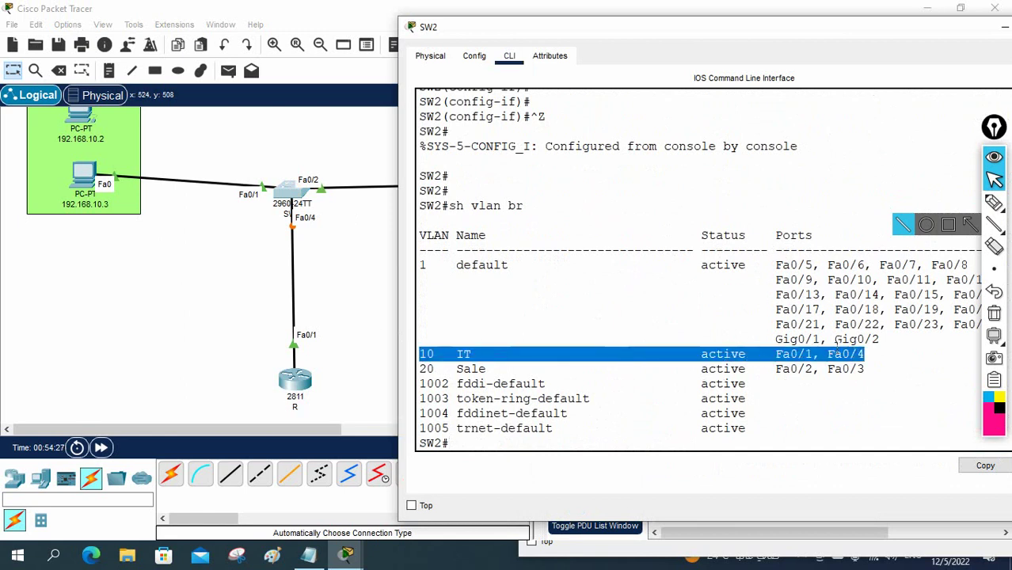
Step: Check the default gateway in the IP configuration of PC 192.168.10.3 and close its window
left_click(84, 177)
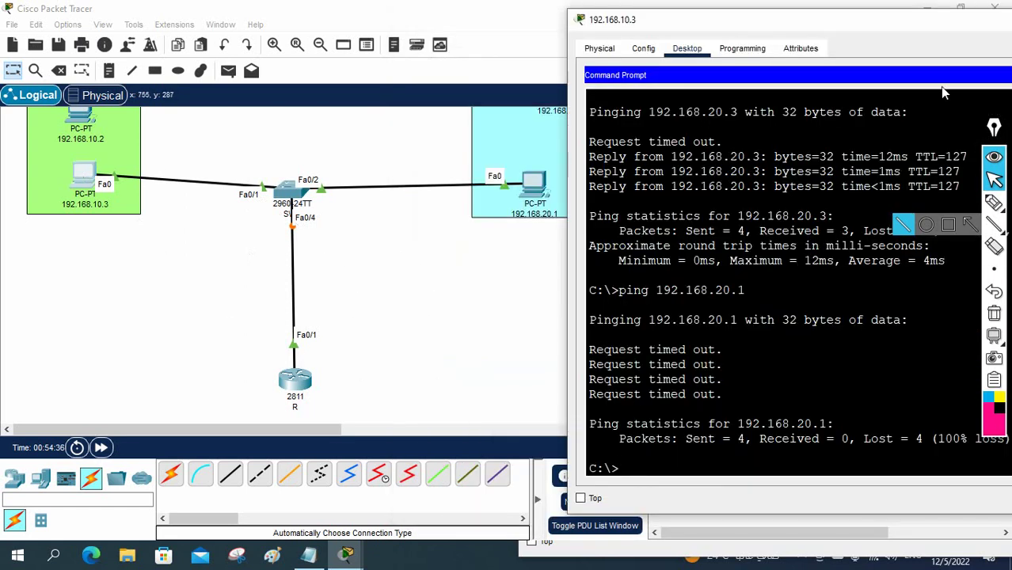
left_click_drag(939, 27, 649, 52)
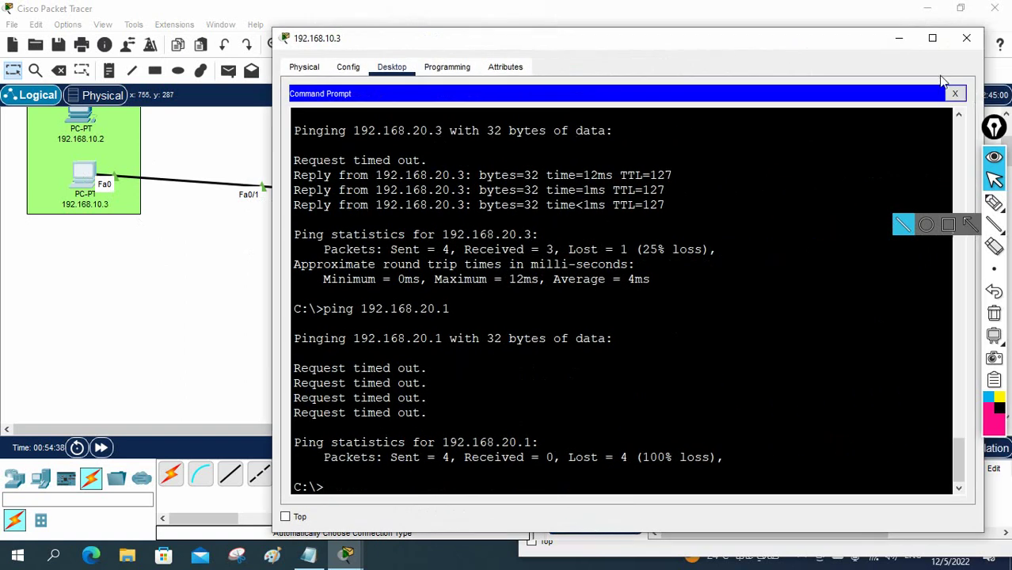
left_click(960, 95)
left_click(353, 126)
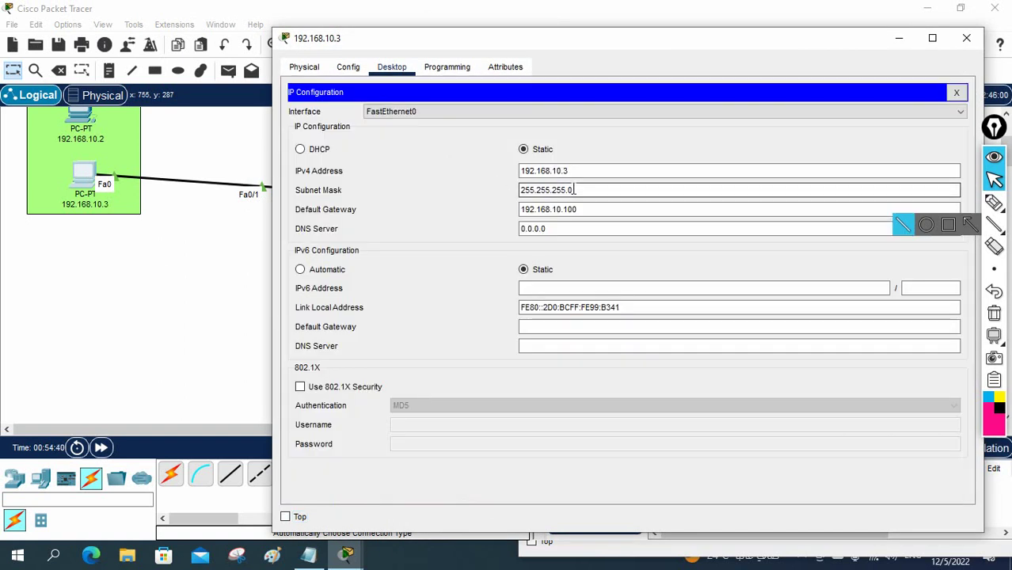
left_click_drag(581, 209, 513, 214)
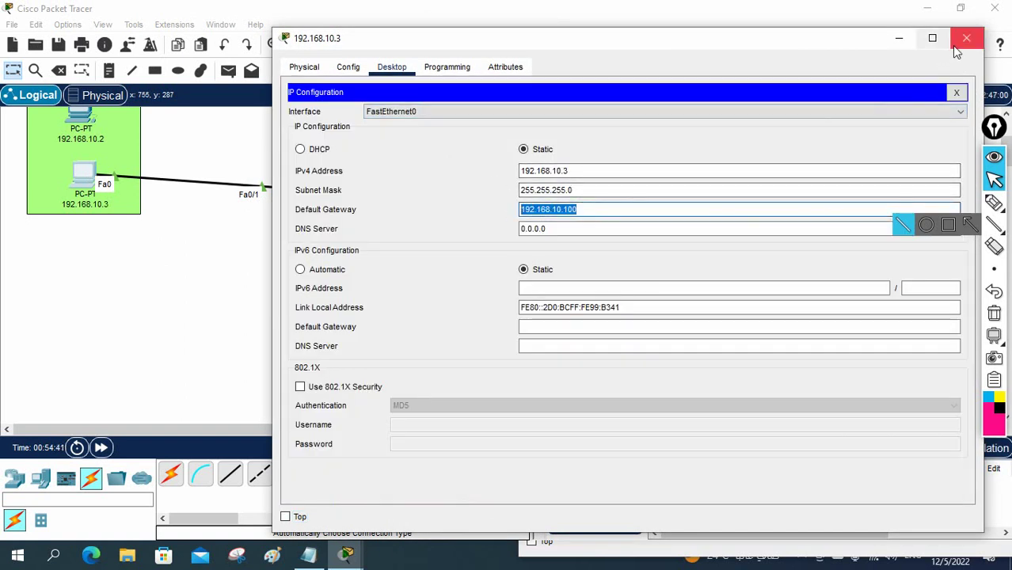
left_click(965, 38)
Step: Connect SW2's Fa0/3 to router R's Fa0/0 using the automatic connection type, and move the router diagonally below SW2, under the VLAN 10 side
left_click(290, 381)
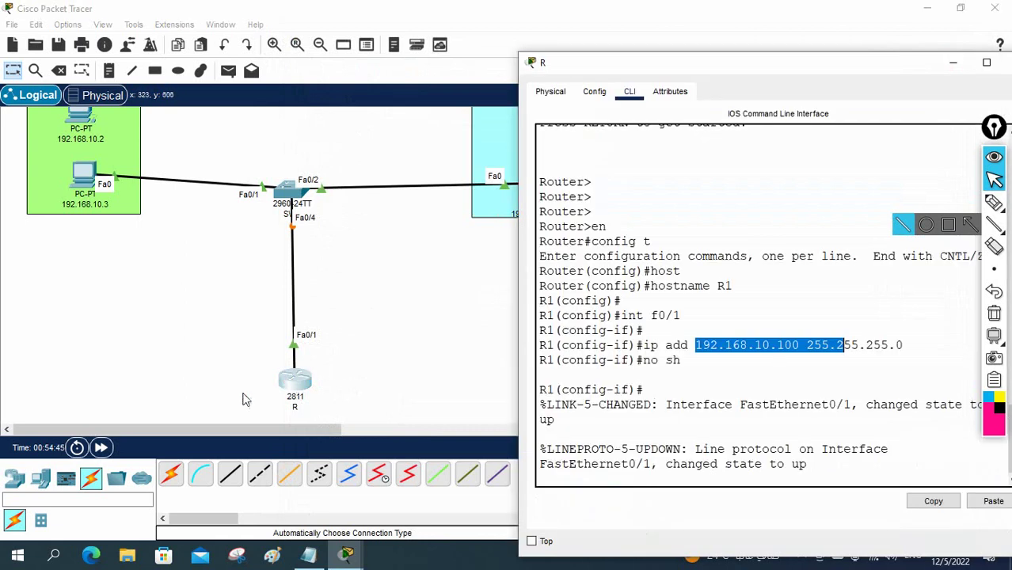
left_click(211, 329)
left_click(170, 473)
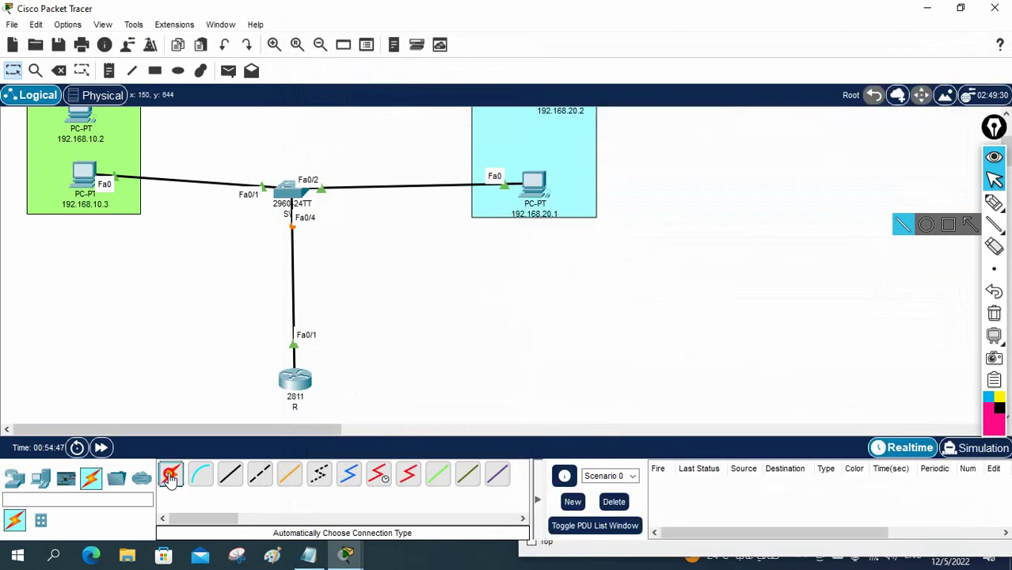
left_click(286, 191)
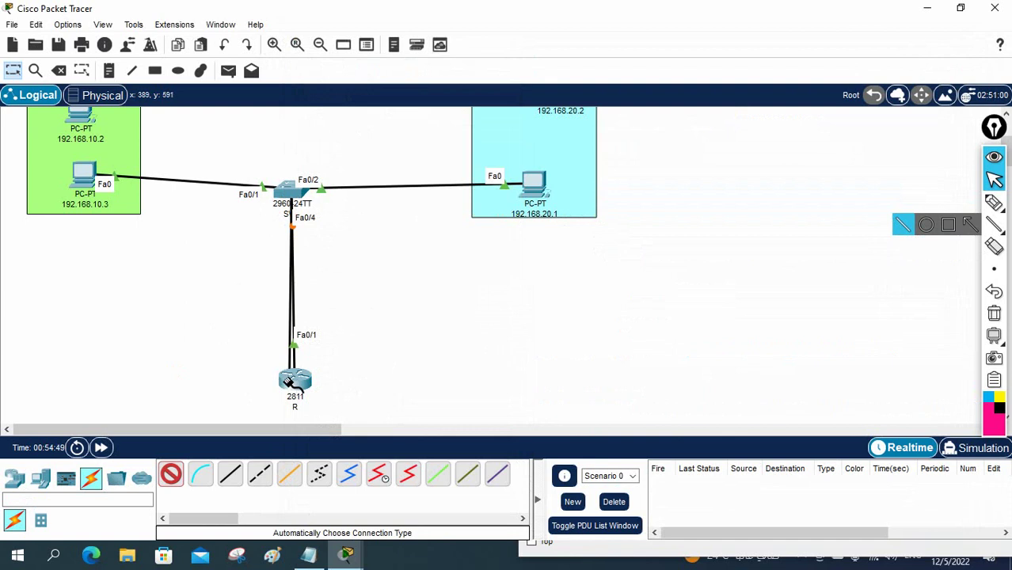
left_click(286, 380)
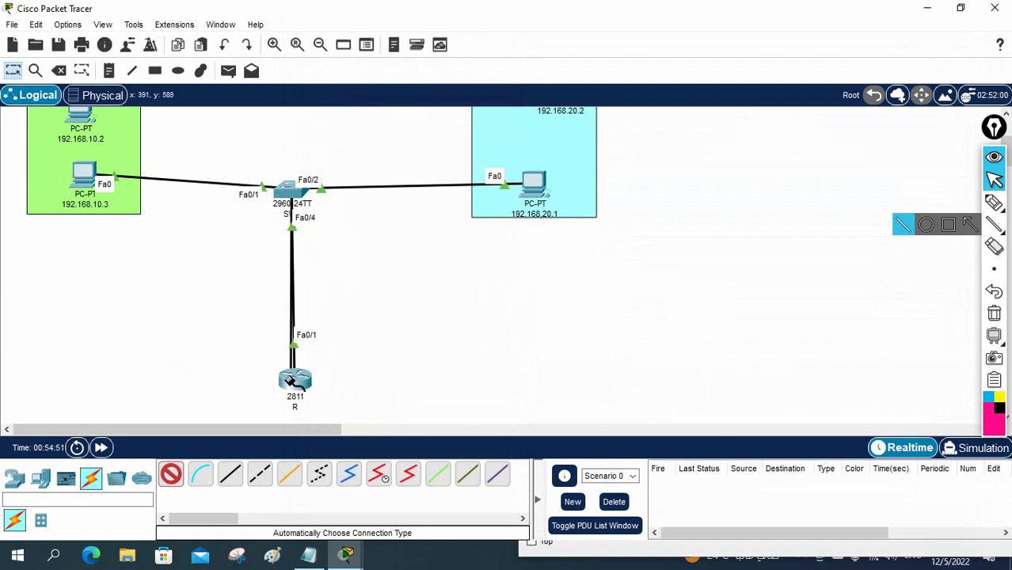
left_click(289, 378)
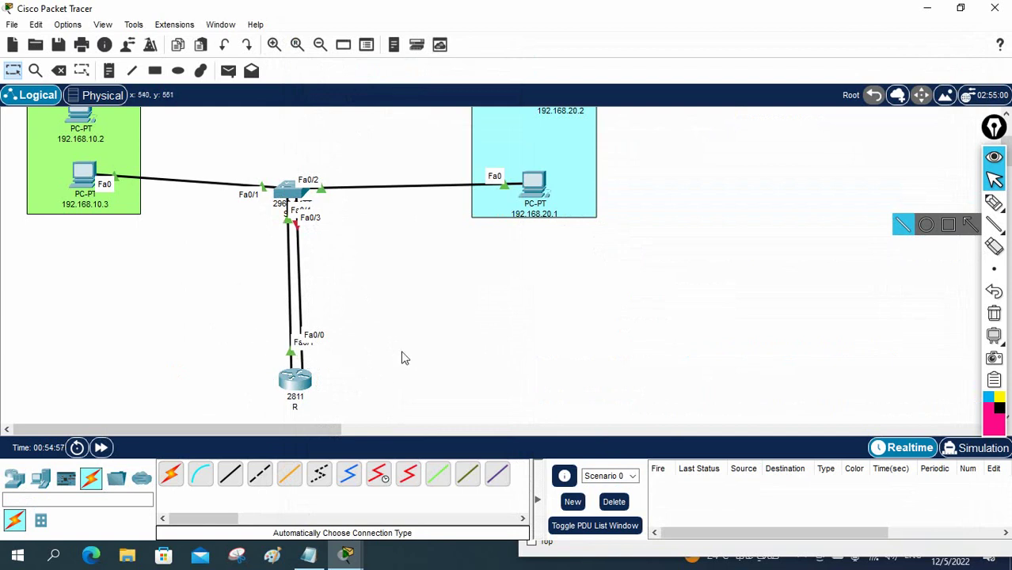
left_click_drag(300, 386, 143, 368)
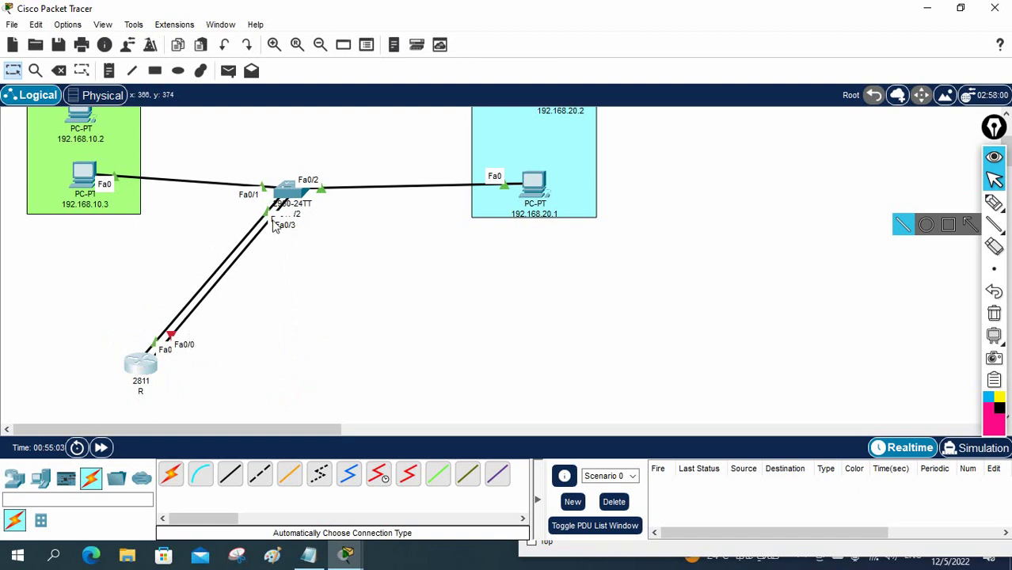
Step: Run do sh ip int br in router R's command line and check the status of FastEthernet0/0
left_click(136, 368)
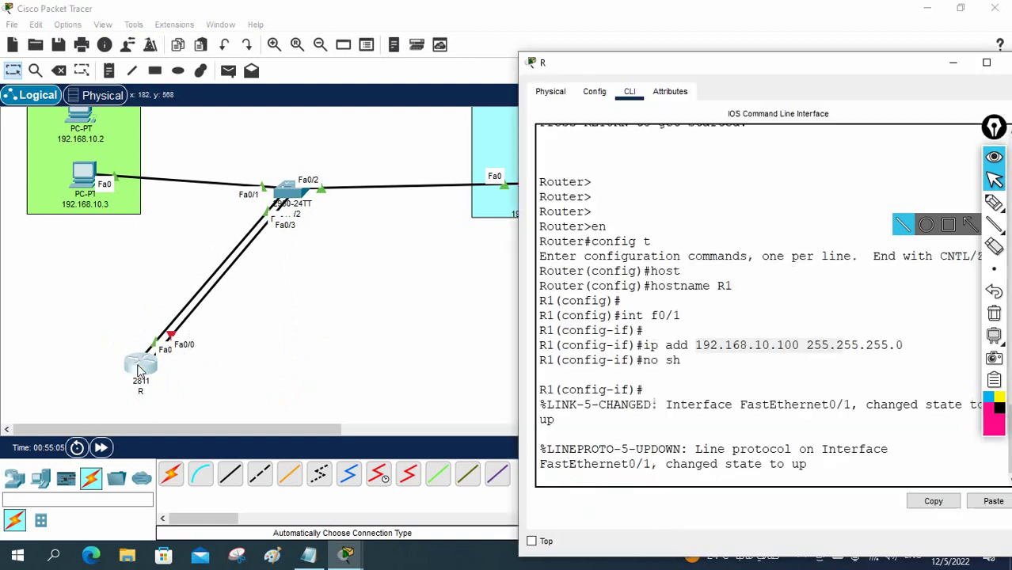
left_click(710, 267)
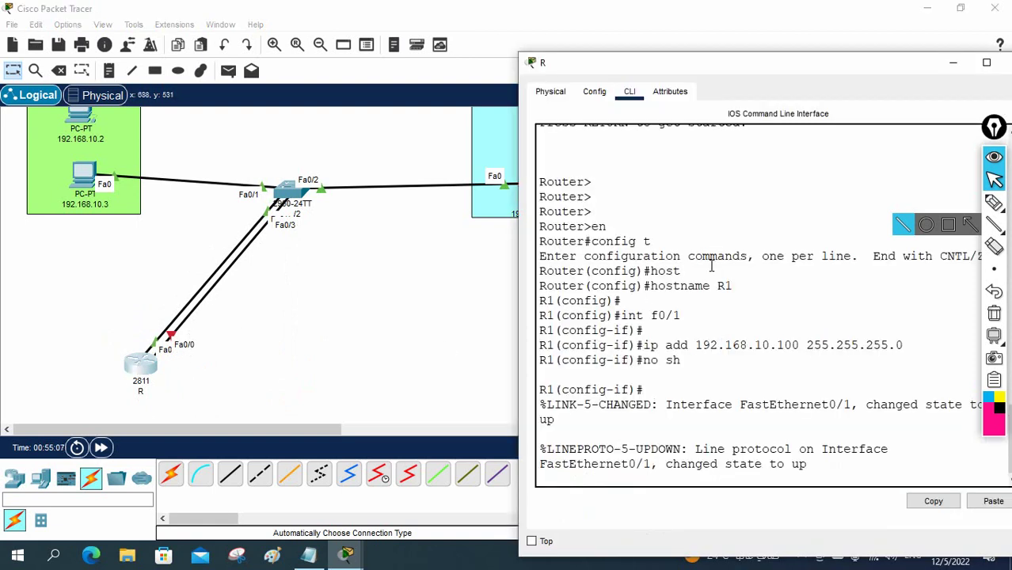
key("Return")
key("Return")
key("Return")
key("Return")
key("Return")
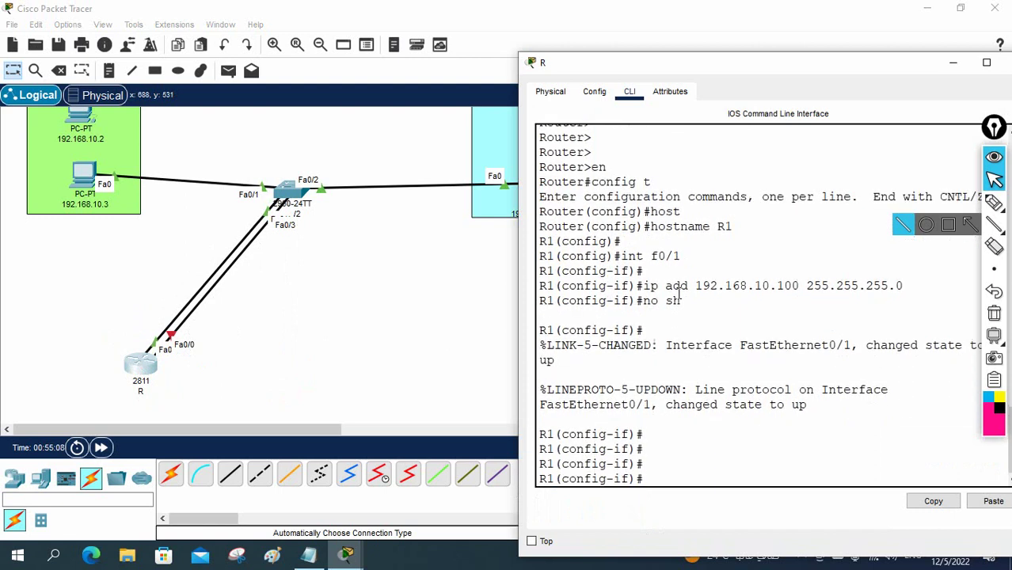
type("do sh")
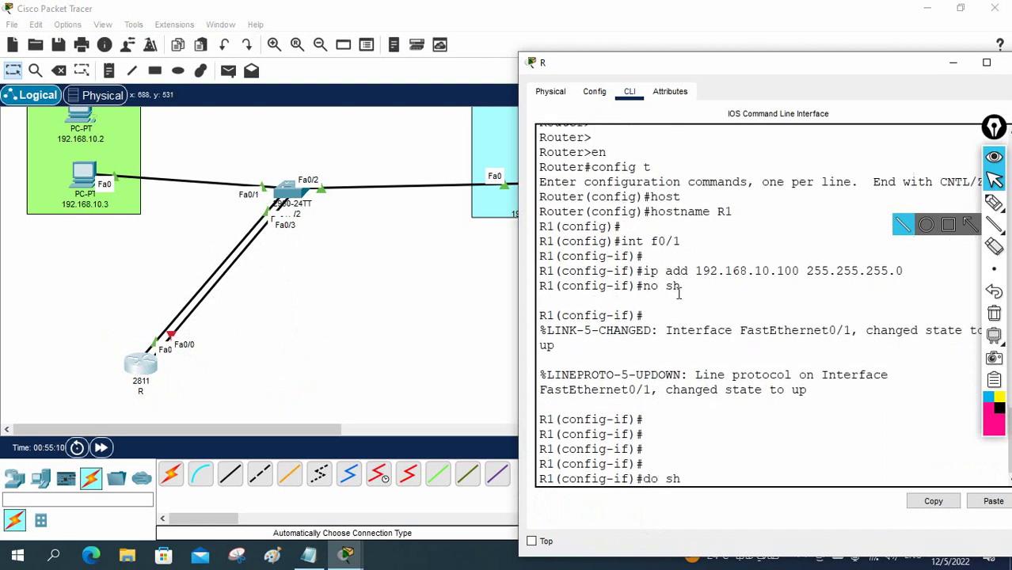
type(" ip int br")
key("Return")
key("Return")
key("Return")
key("Return")
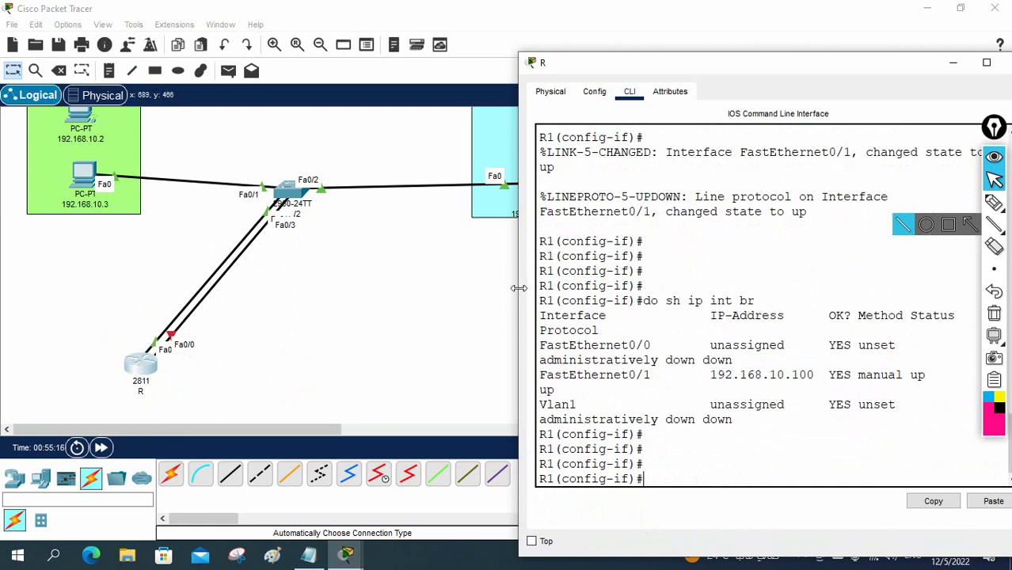
left_click_drag(650, 346, 539, 346)
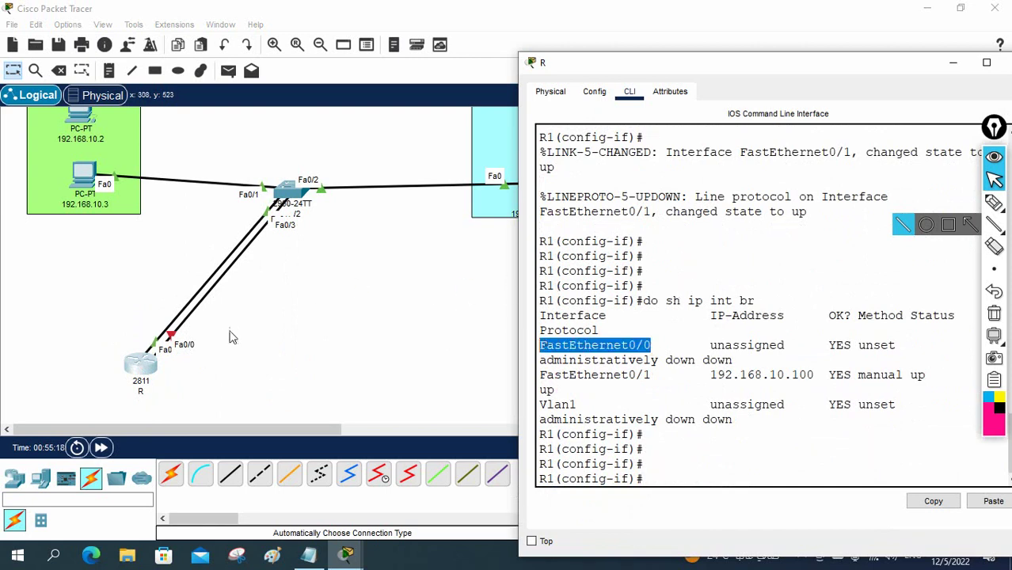
left_click(711, 404)
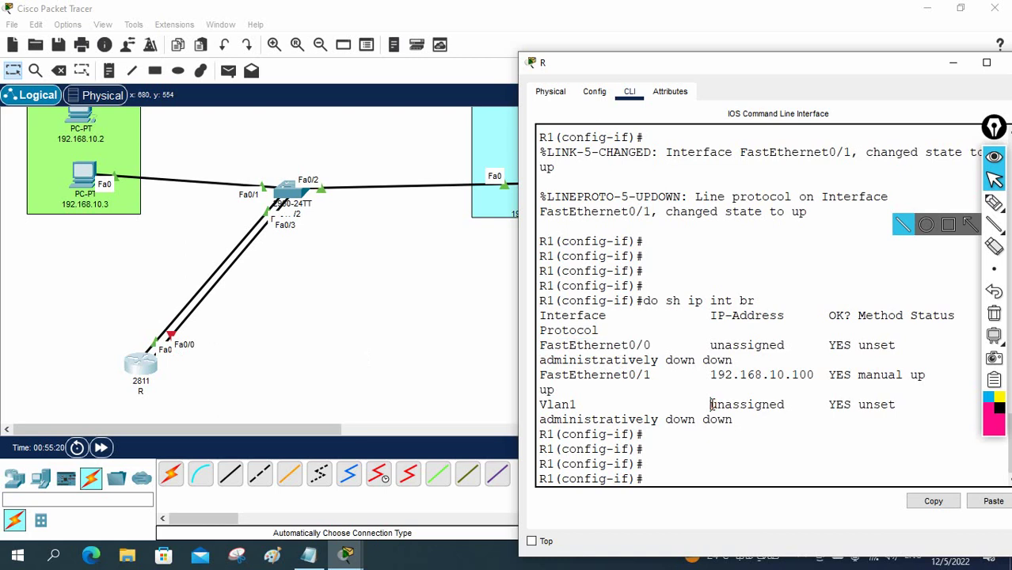
Step: Assign 192.168.20.100 255.255.255.0 to router R's FastEthernet0/0 and enable the interface
type("int f0/0")
key("Return")
type("i")
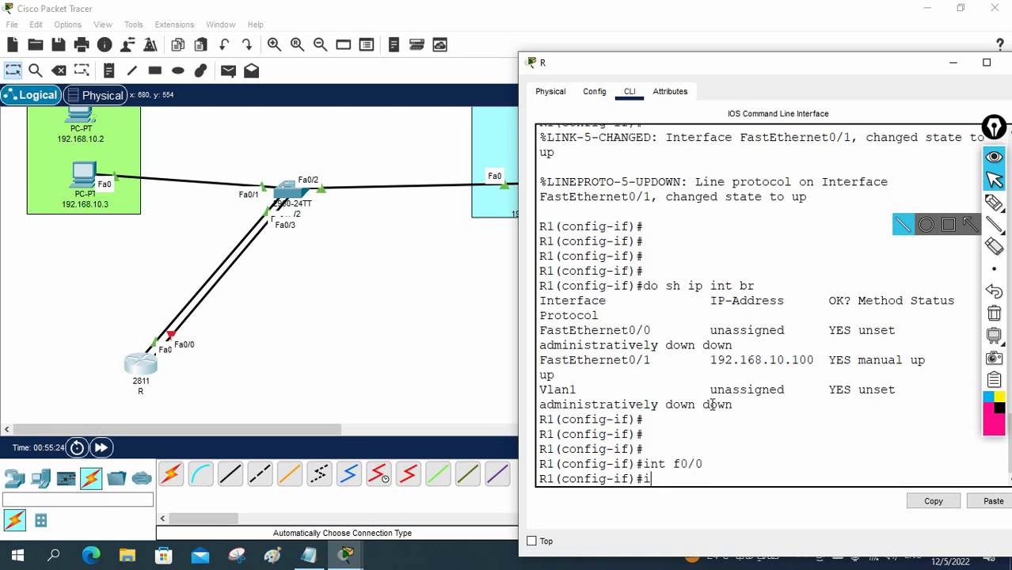
type("p add 192.168.20.")
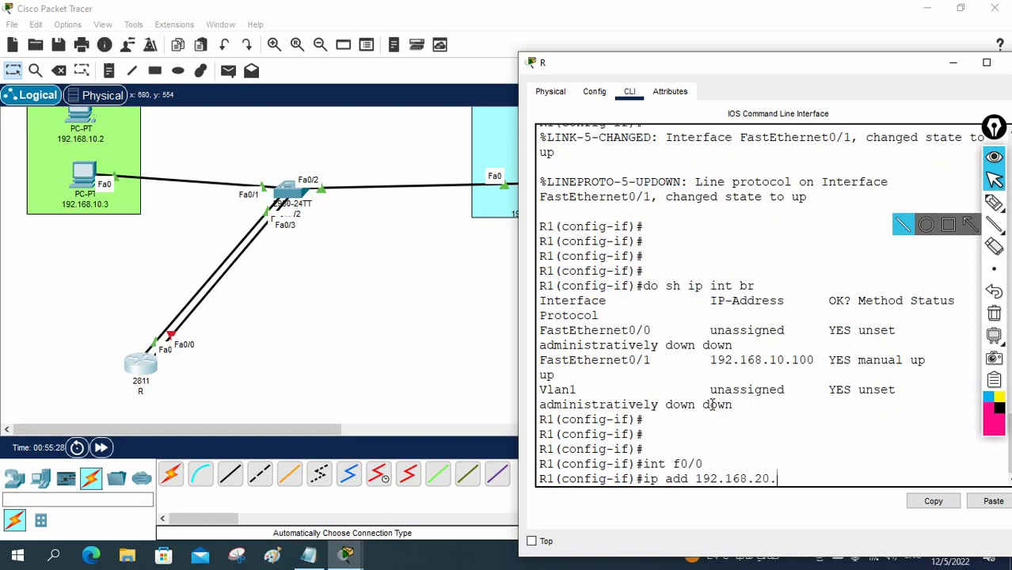
type("100 255.255.255.0")
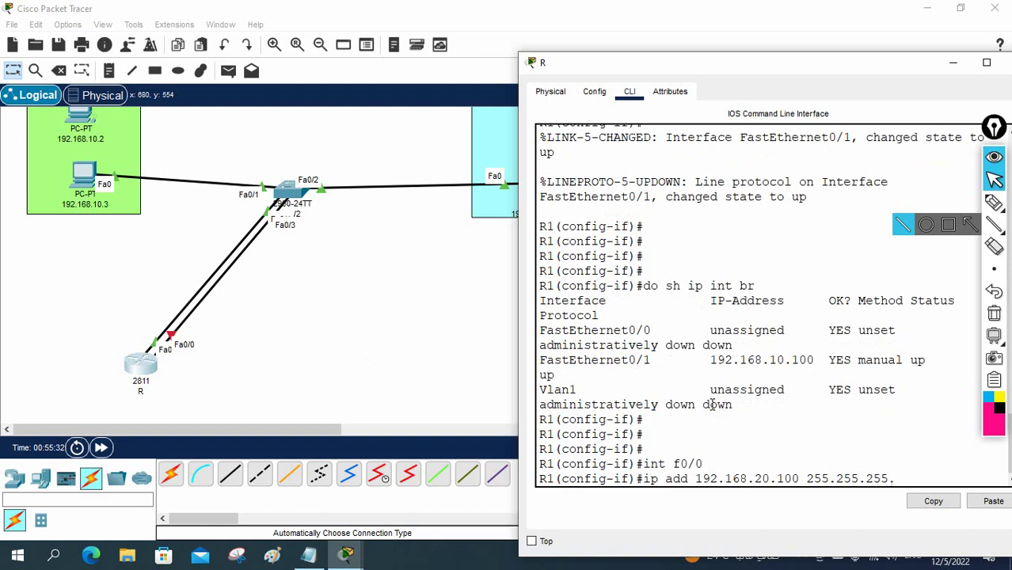
key("Return")
type("no sh")
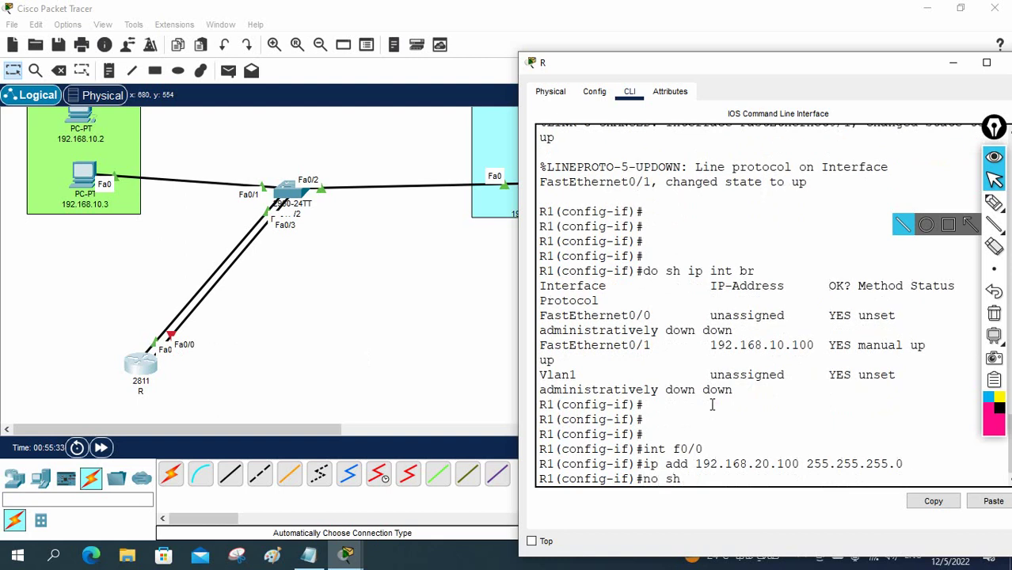
key("Return")
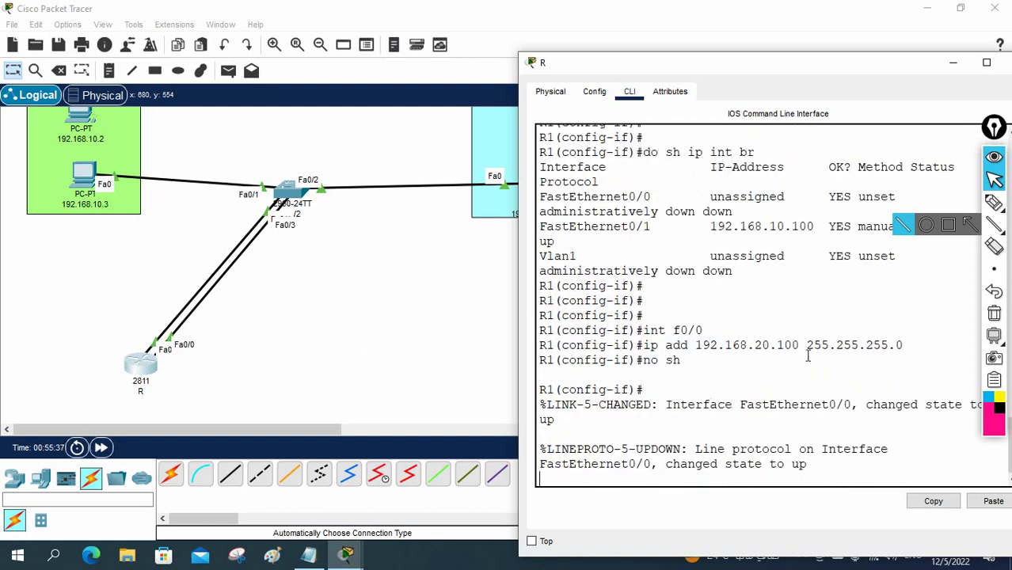
Step: Compare the address given to router R's FastEthernet0/0 with the VLAN 20 port listing on SW2
left_click_drag(801, 350, 685, 354)
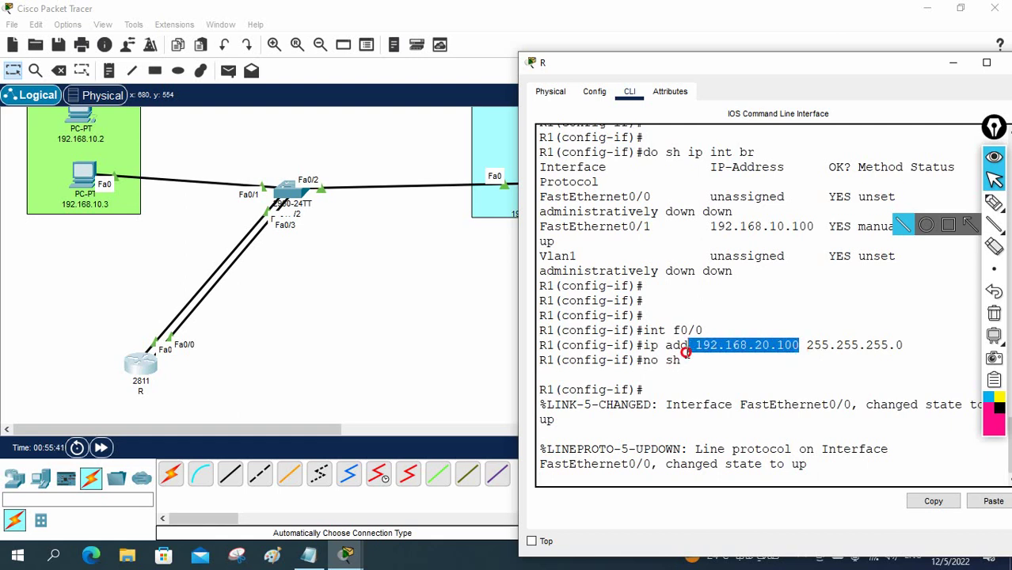
left_click_drag(686, 354, 696, 354)
left_click(293, 192)
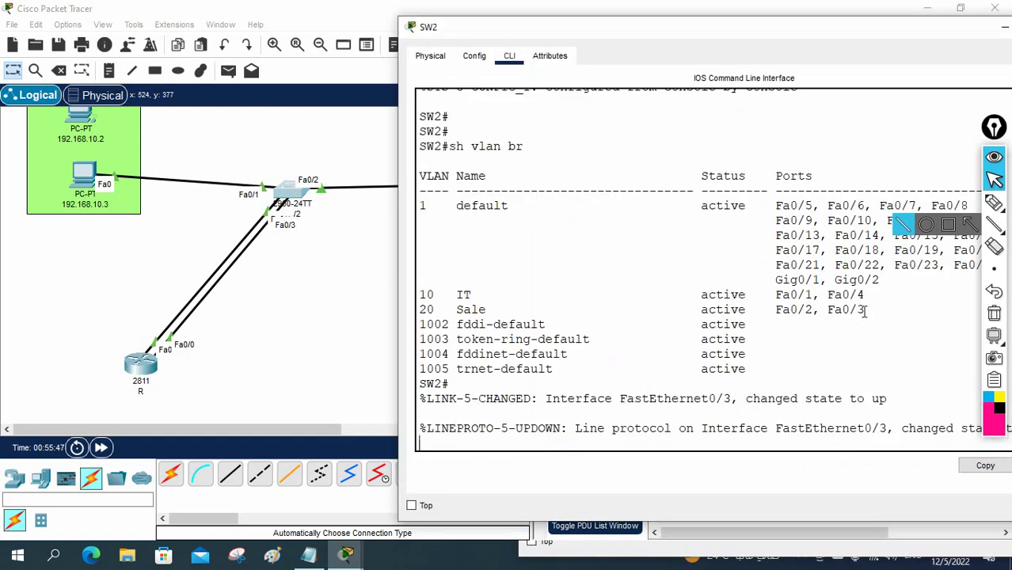
left_click_drag(864, 309, 415, 314)
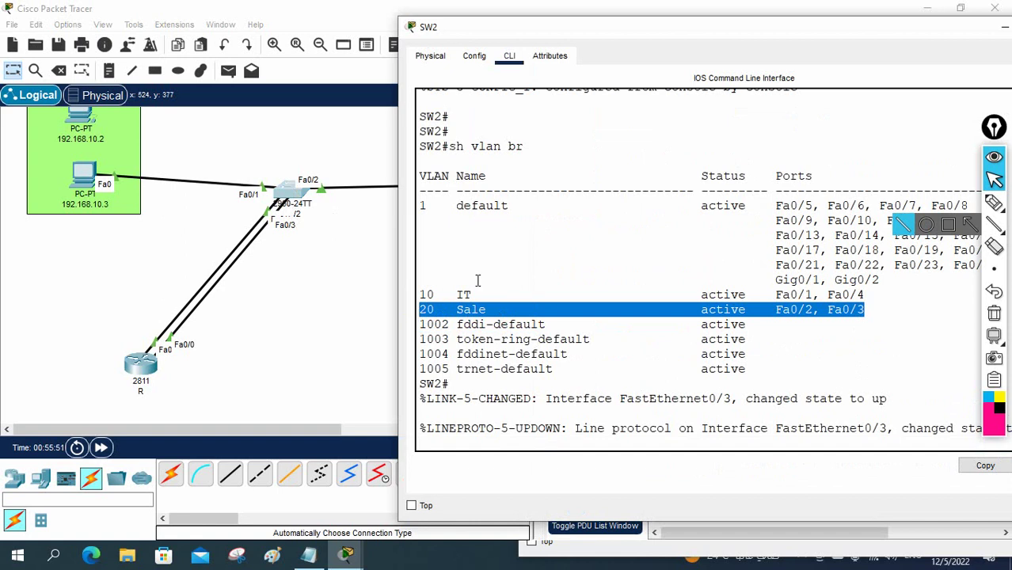
left_click(567, 315)
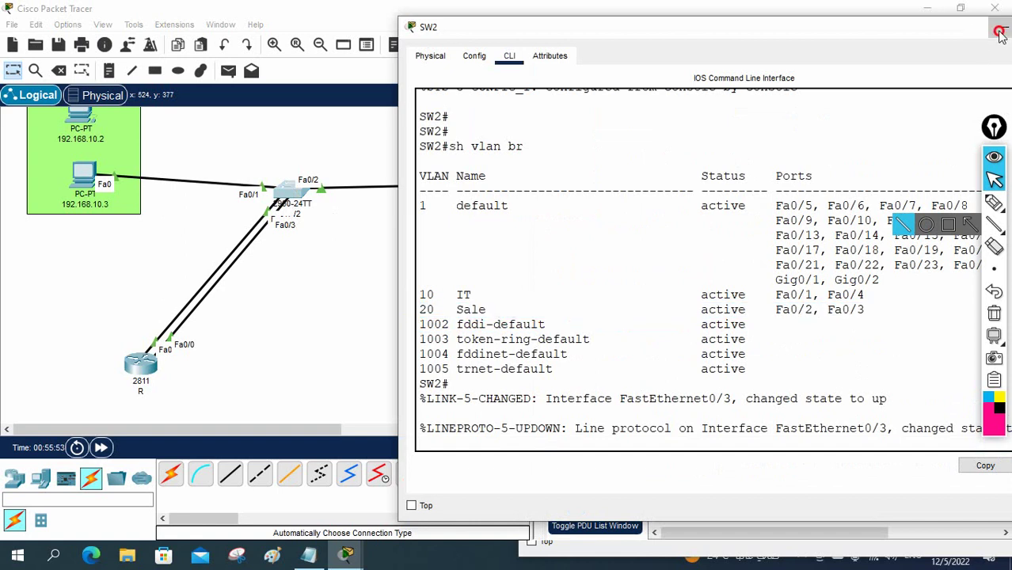
left_click(999, 27)
Step: Ping 192.168.20.1 twice from the command prompt of PC 192.168.10.3
left_click(83, 176)
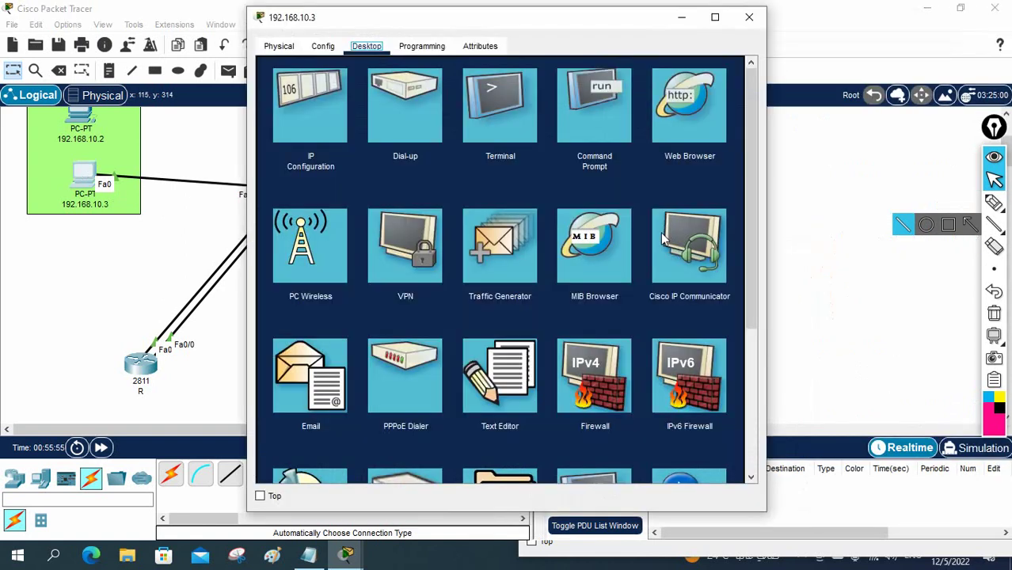
left_click(582, 109)
left_click_drag(766, 198, 924, 202)
scroll(688, 254, "down", 10)
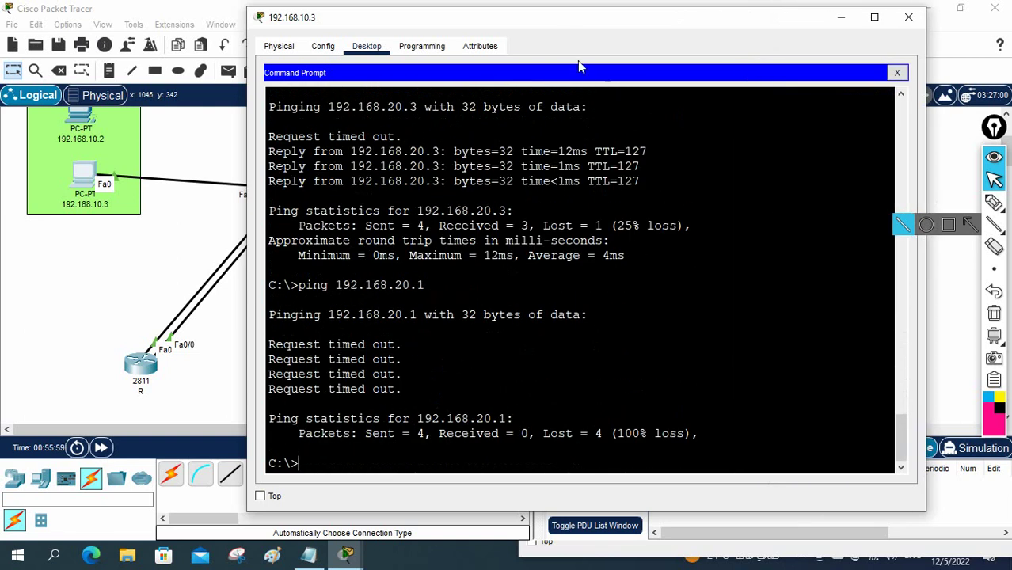
left_click_drag(565, 32, 695, 53)
key("Up")
key("Return")
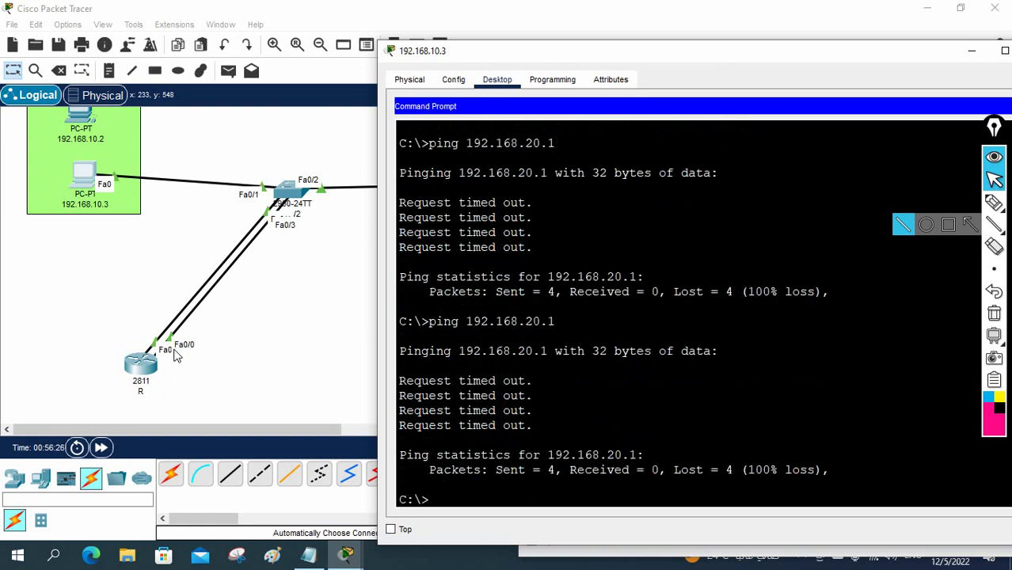
key("Up")
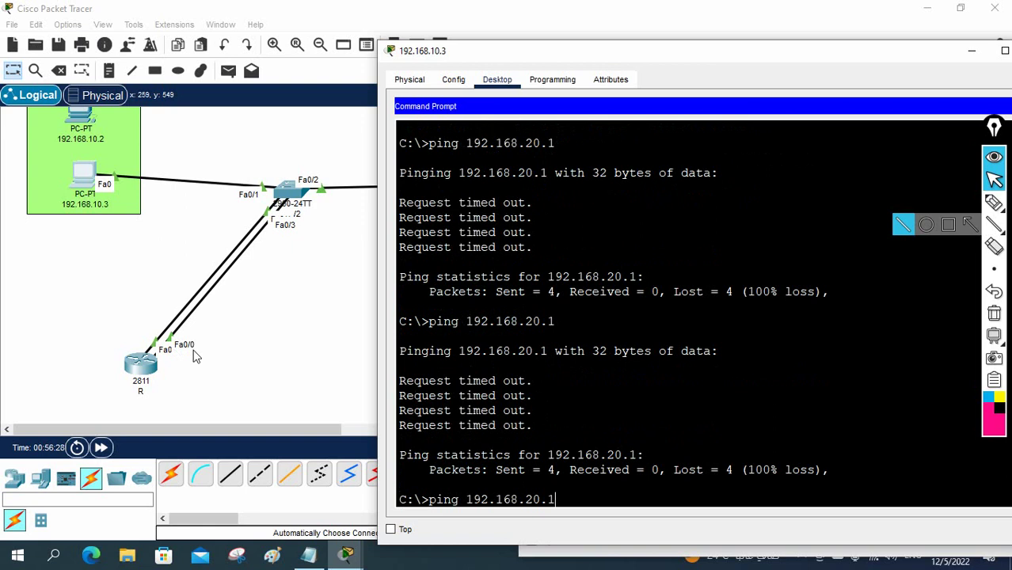
key("Return")
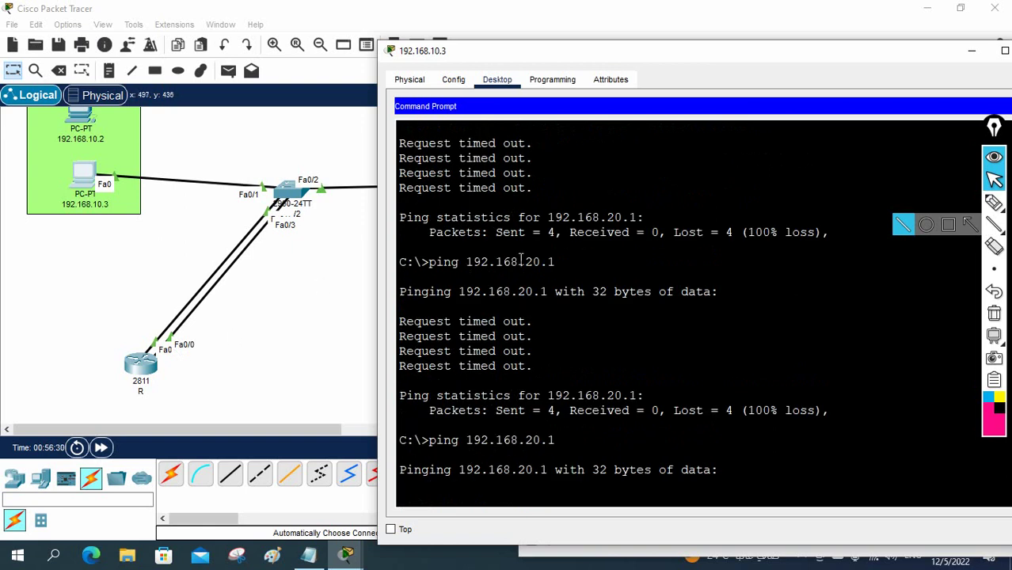
left_click_drag(524, 63, 497, 26)
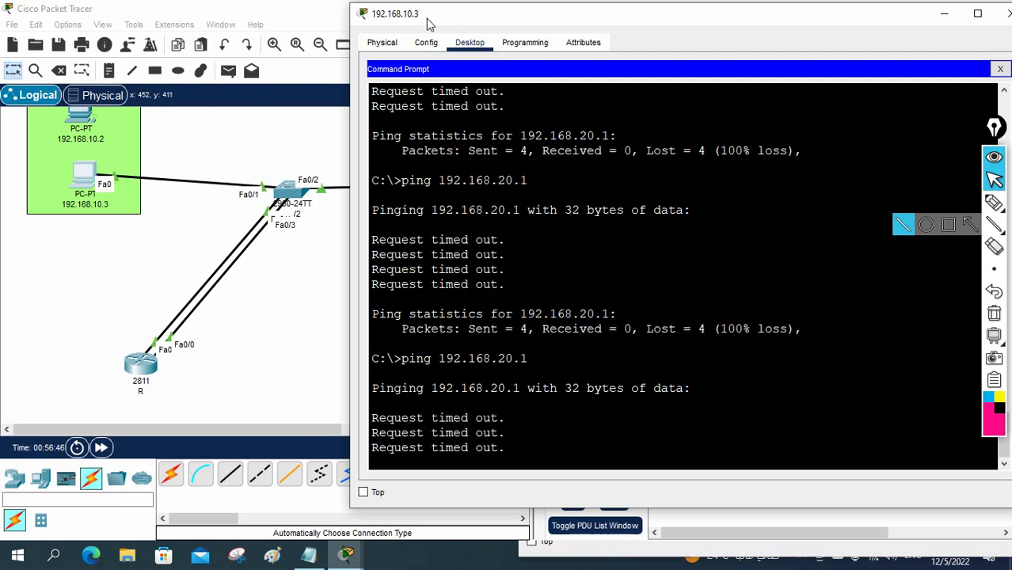
Step: Check the addresses and default gateways in the IP configurations of PCs 192.168.10.3 and 192.168.20.1
left_click(1000, 69)
left_click(438, 137)
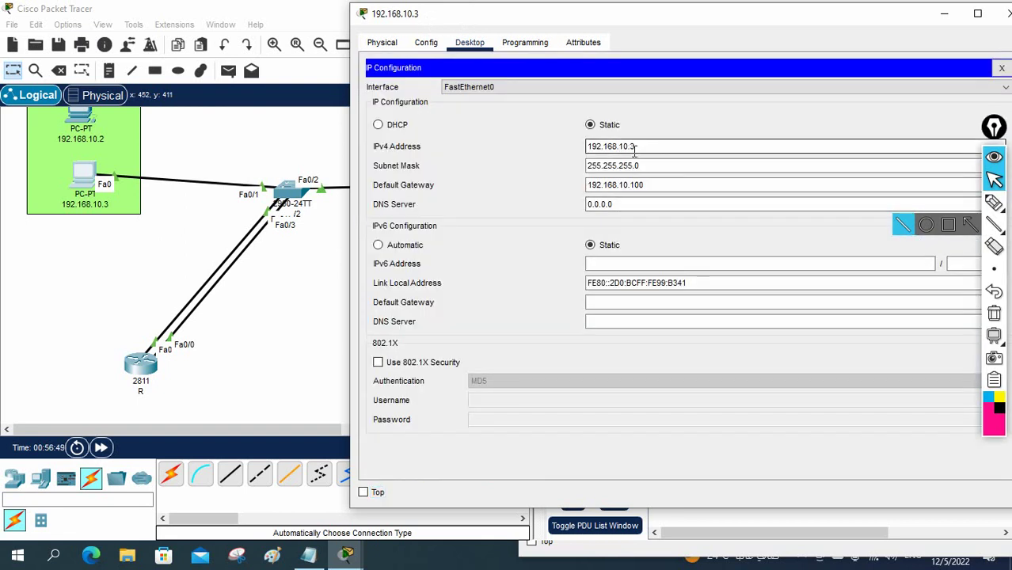
left_click(1001, 69)
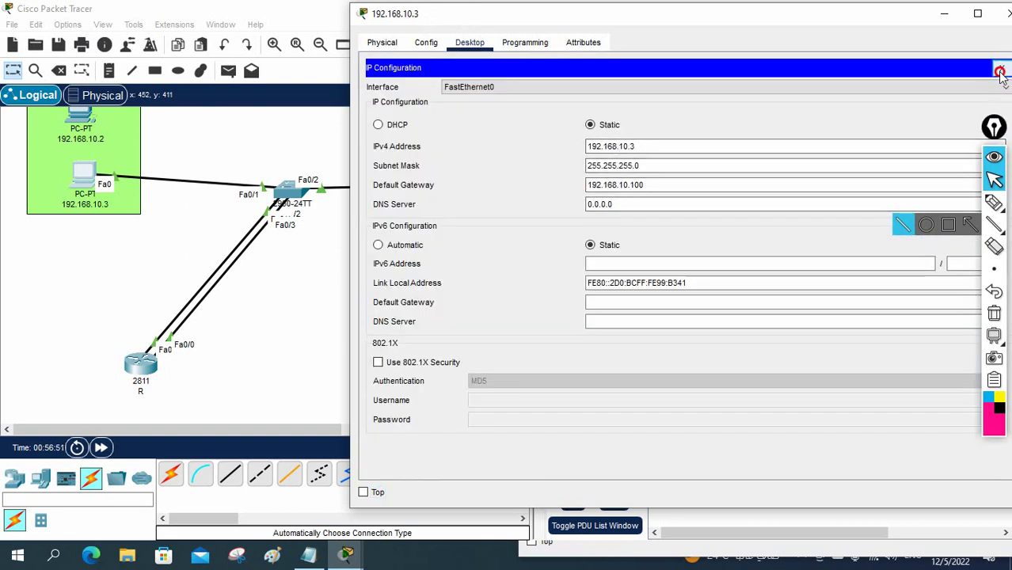
left_click(1002, 14)
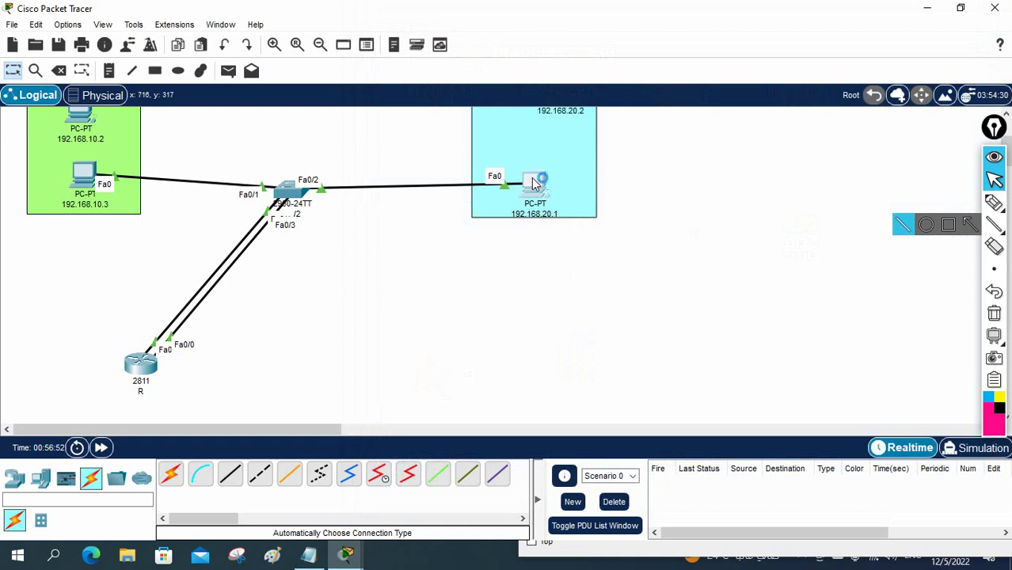
left_click(533, 184)
left_click(330, 96)
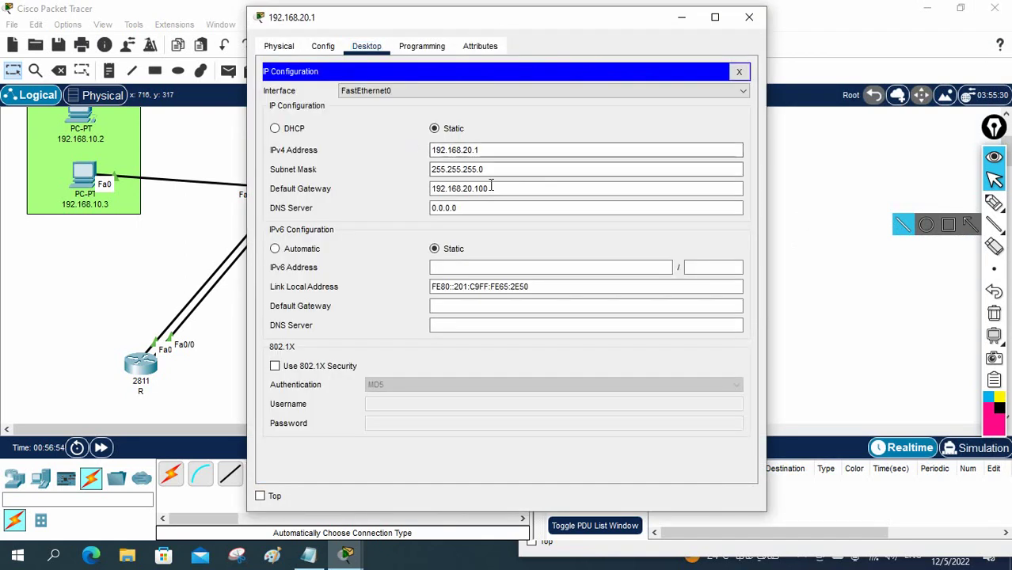
left_click(748, 17)
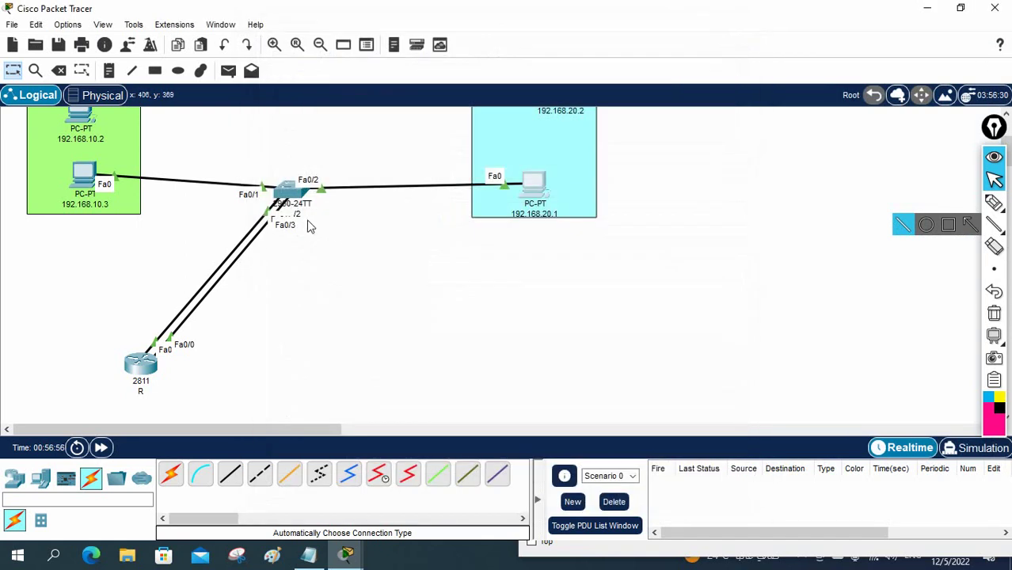
Step: Review the ports assigned to VLANs 10 and 20 in SW2's VLAN listing
left_click(285, 194)
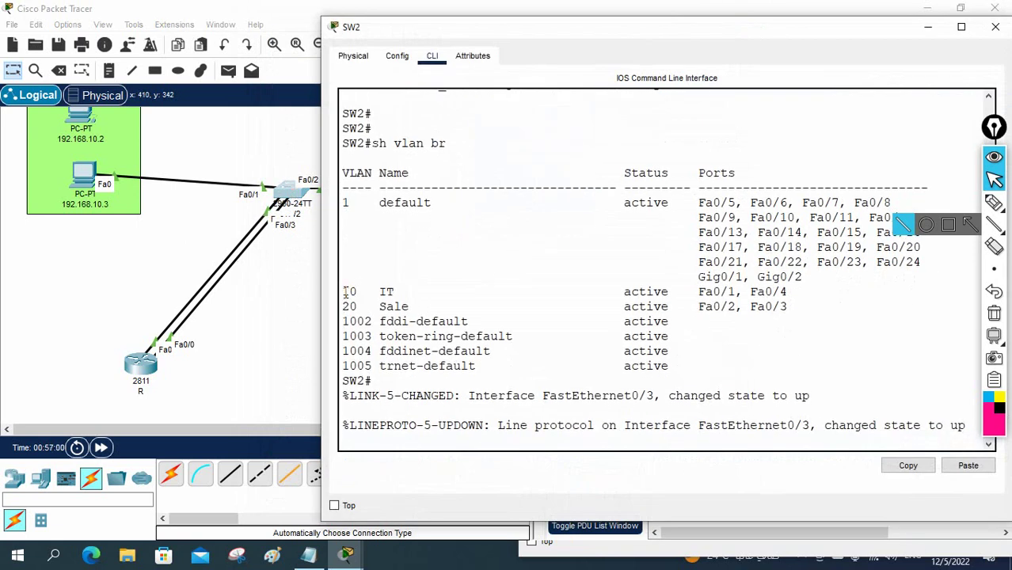
left_click_drag(343, 291, 809, 297)
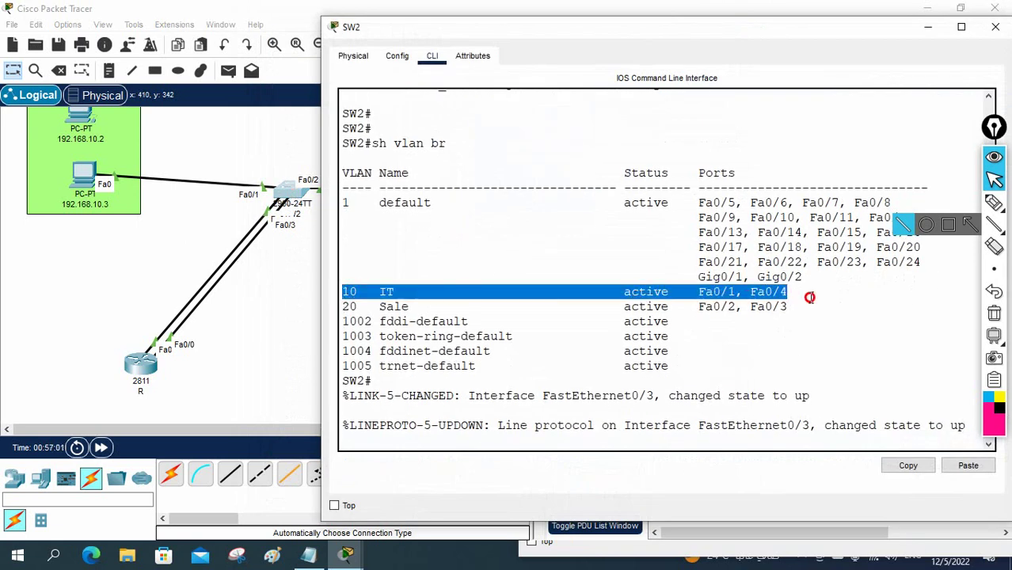
left_click_drag(788, 308, 402, 293)
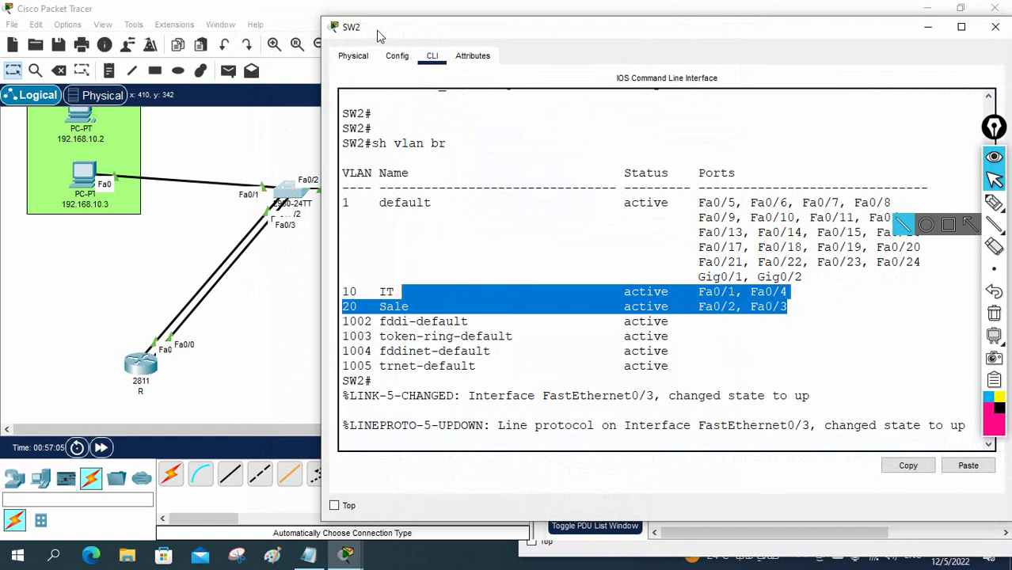
left_click_drag(376, 29, 551, 33)
Step: Place router R directly below SW2 and replug its cables: SW2's Fa0/3 into FastEthernet0/0 and Fa0/4 into FastEthernet0/1
mouse_move(149, 366)
left_mouse_down()
mouse_move(295, 381)
mouse_move(384, 348)
mouse_move(495, 282)
mouse_move(429, 346)
mouse_move(465, 330)
left_mouse_up()
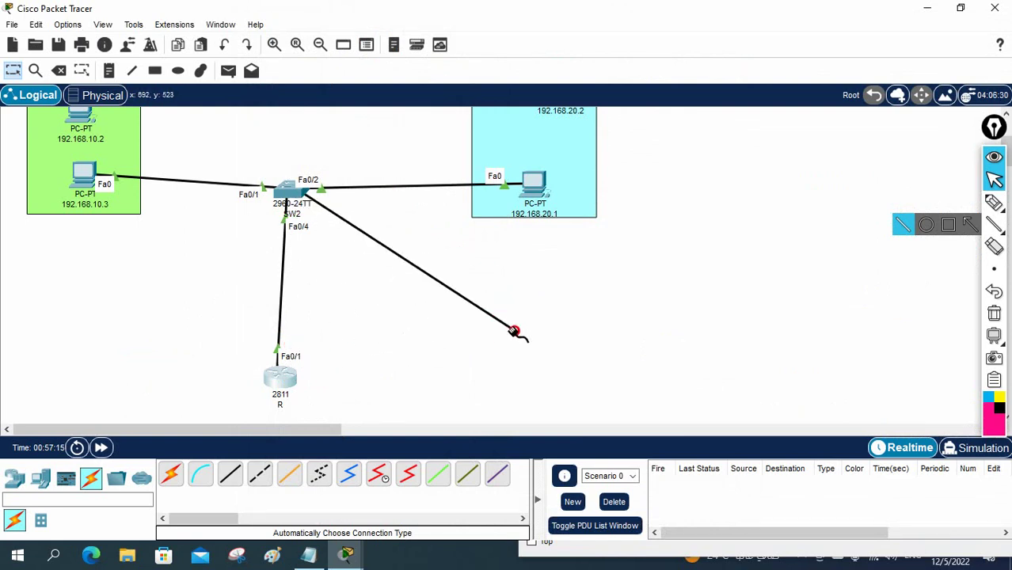
left_click(290, 377)
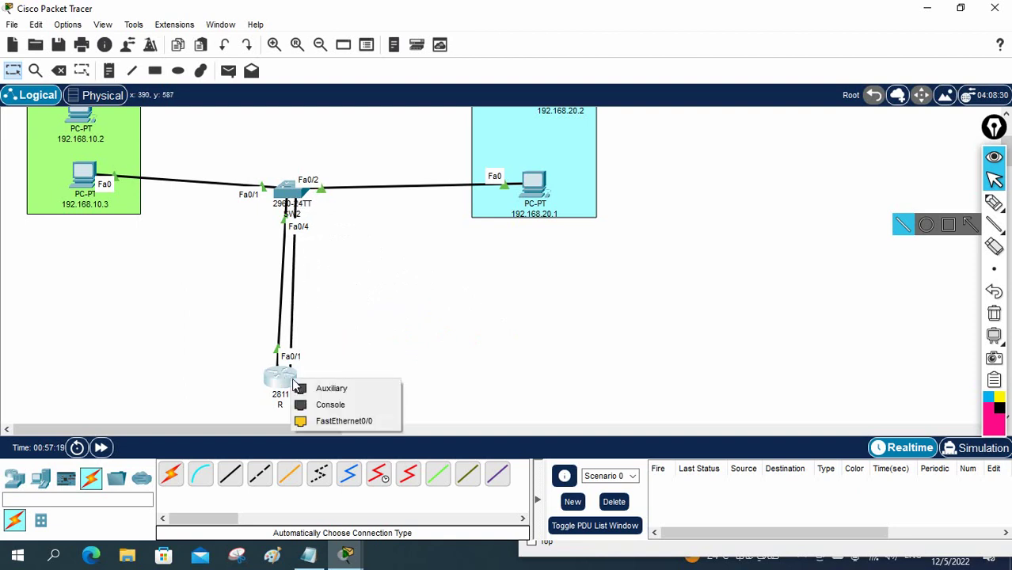
left_click(337, 420)
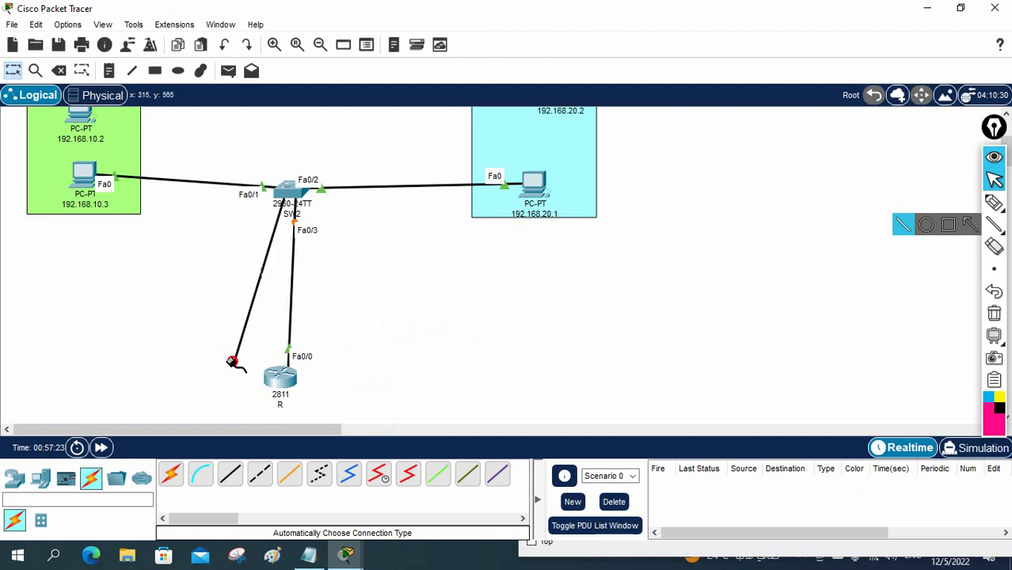
left_click(278, 379)
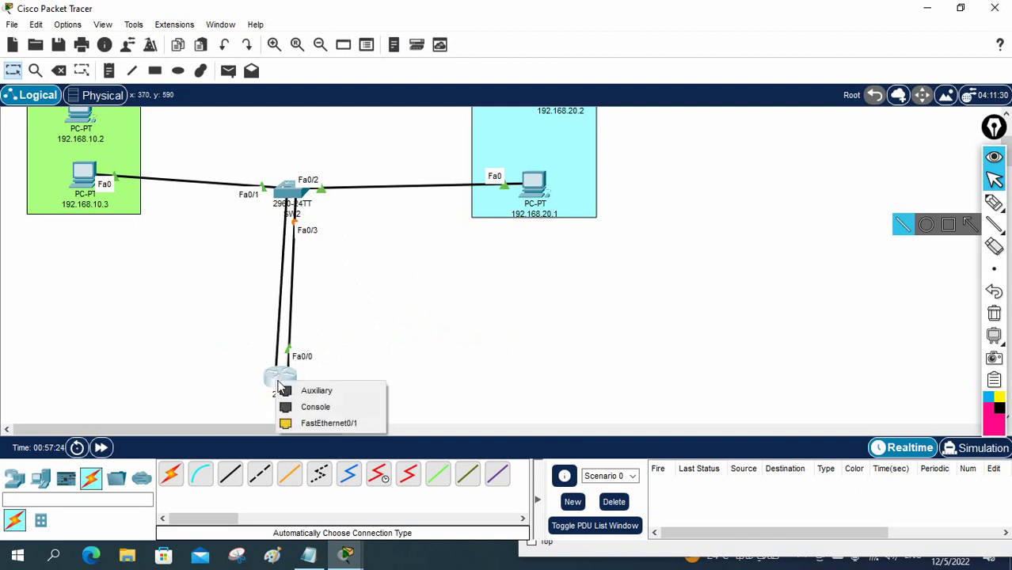
left_click(305, 423)
Step: Run sh vlan br on SW2 again and check which ports belong to VLAN 20
left_click(300, 196)
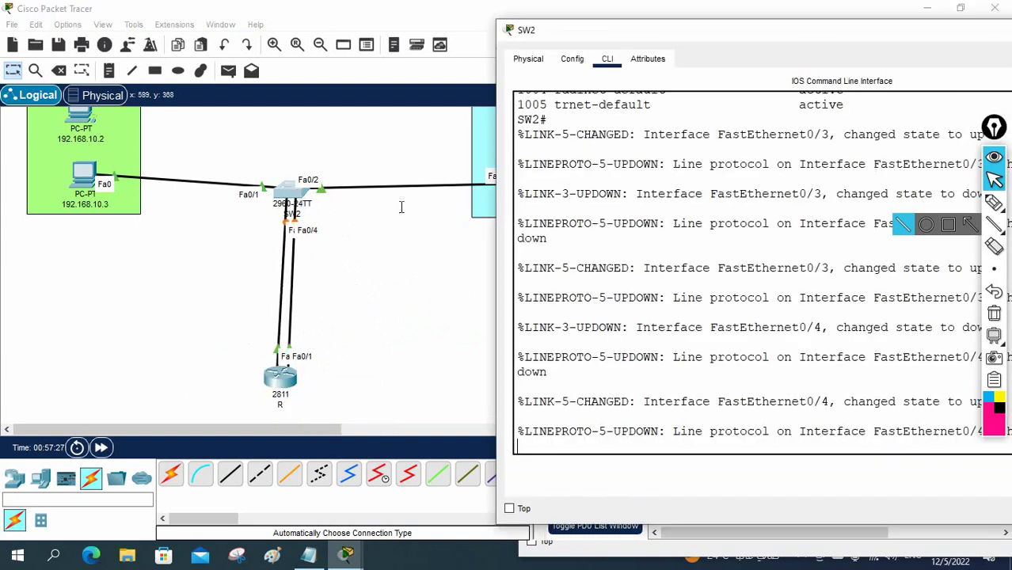
key("Return")
key("Return")
key("Return")
key("Return")
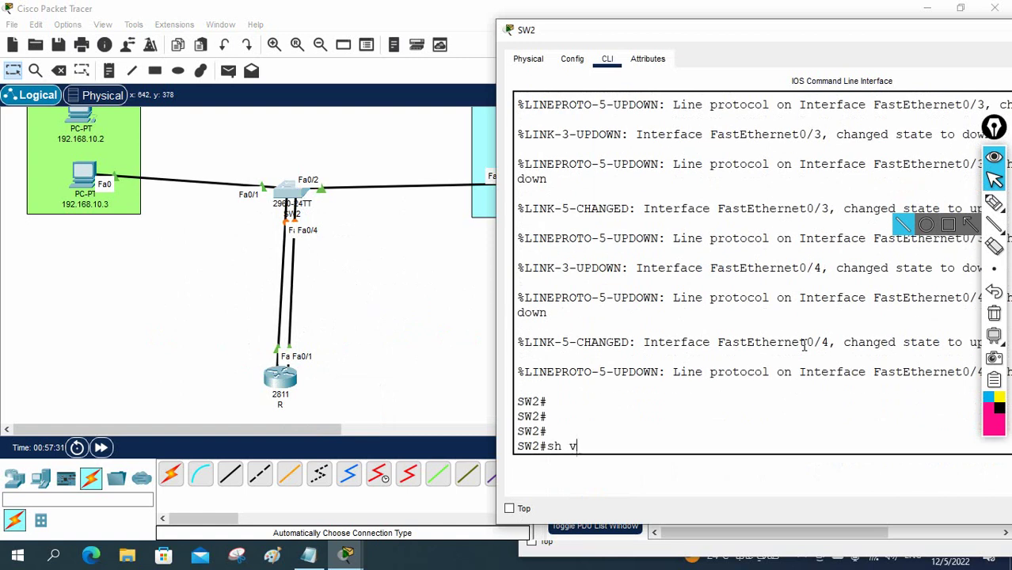
type("sh vlan br")
key("Return")
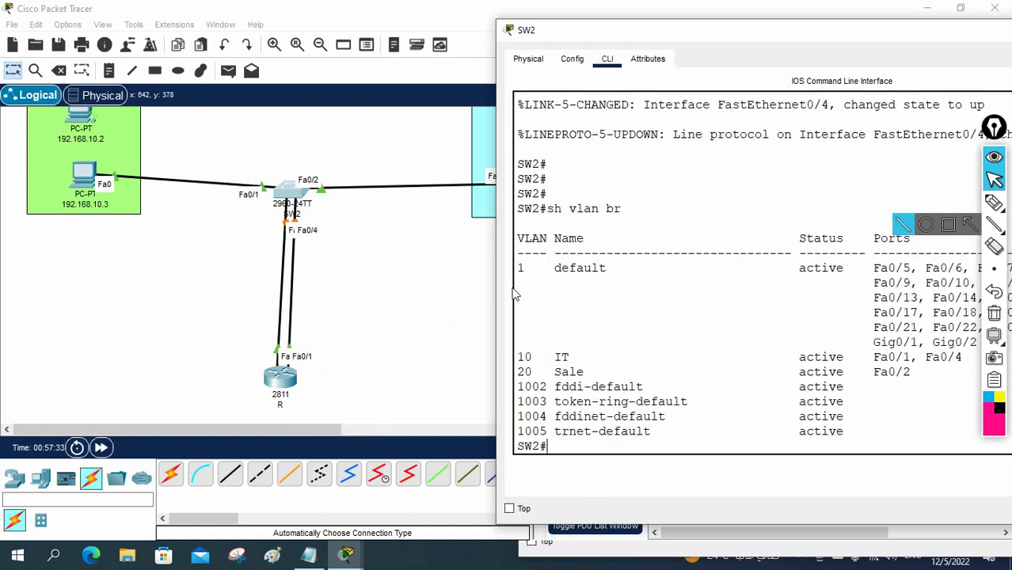
left_click_drag(491, 276, 377, 280)
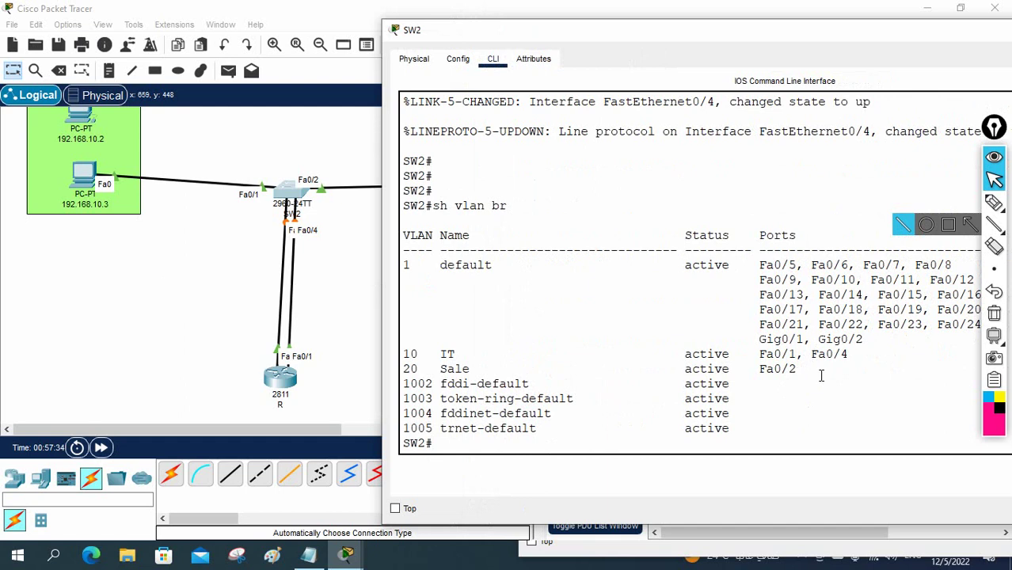
left_click_drag(828, 369, 402, 372)
left_click_drag(541, 30, 582, 37)
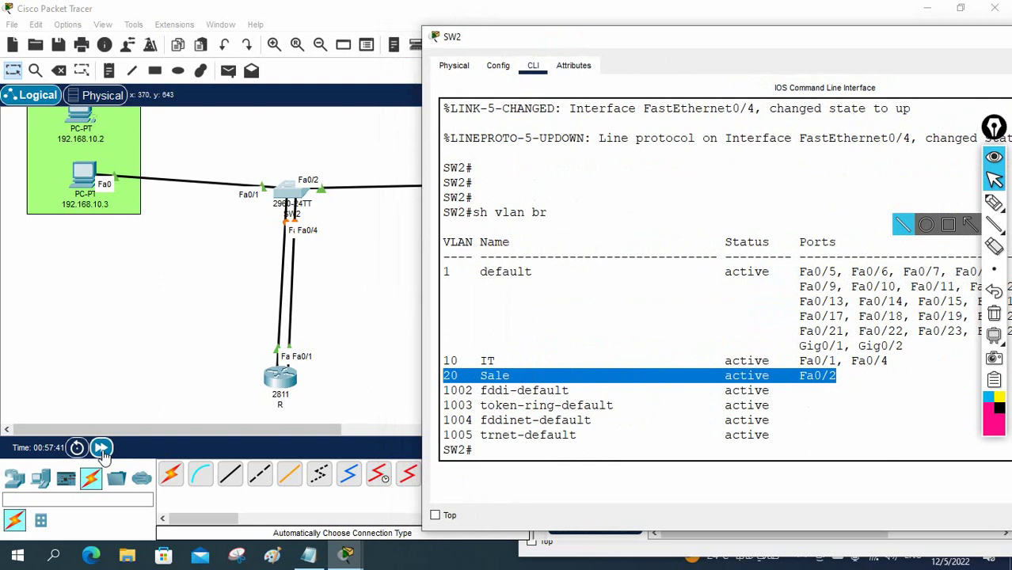
Step: Fast-forward the network time and examine the VLAN 20 row in SW2's VLAN listing
left_click(102, 448)
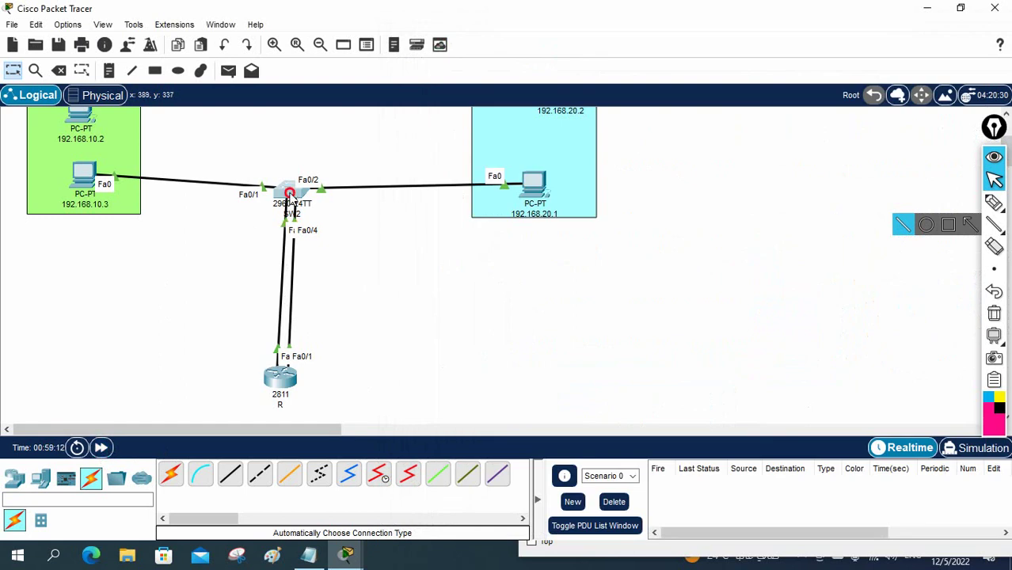
left_click(289, 198)
mouse_move(765, 362)
left_mouse_down()
mouse_move(888, 362)
mouse_move(843, 376)
mouse_move(776, 377)
left_mouse_up()
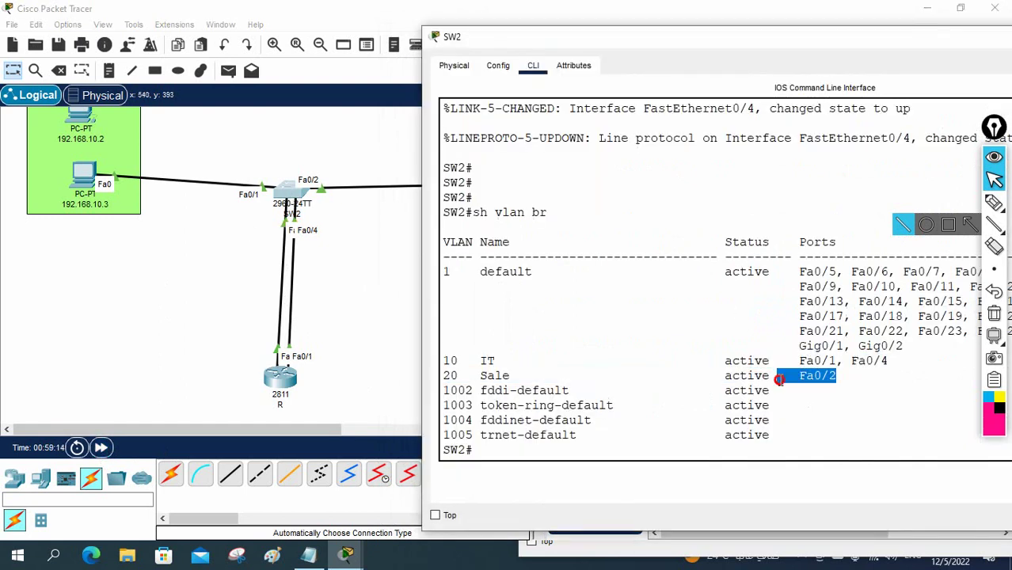
left_click(847, 393)
Step: Assign SW2's interface f0/3 to access VLAN 20 and return to privileged mode
type("config t")
key("Return")
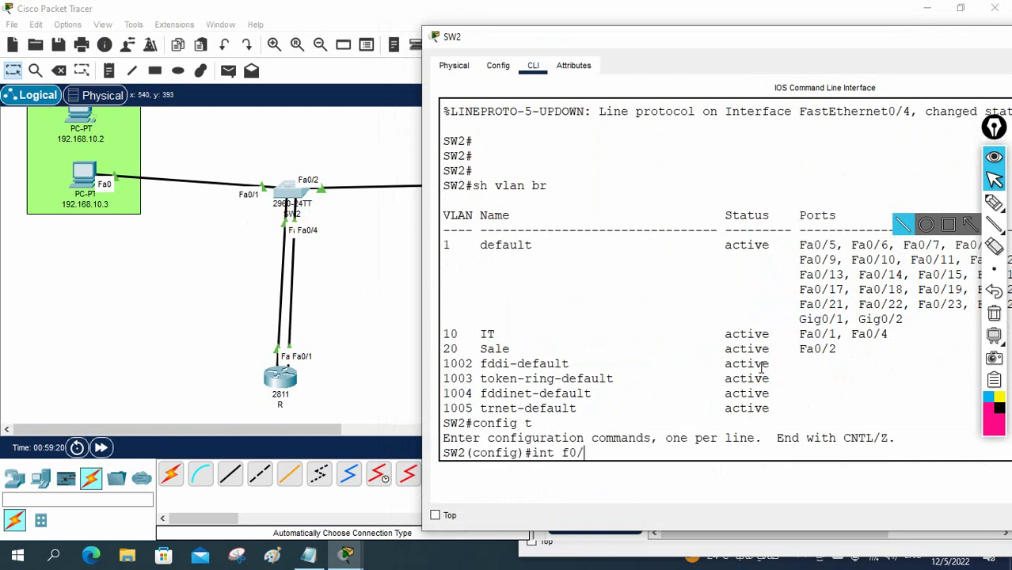
type("int f0/3")
key("Return")
type("sw")
key("Tab")
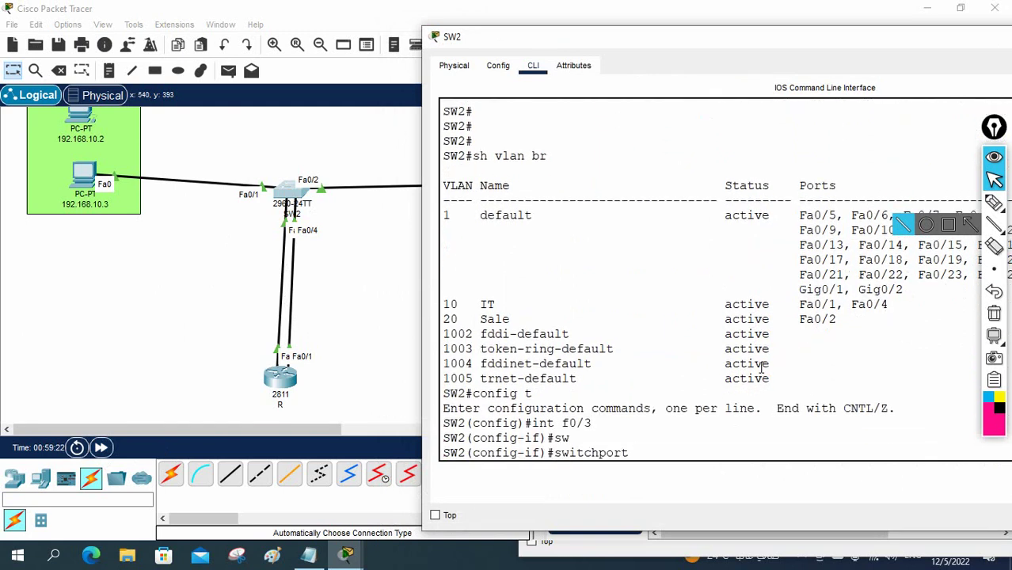
type("ac")
key("Tab")
type("v")
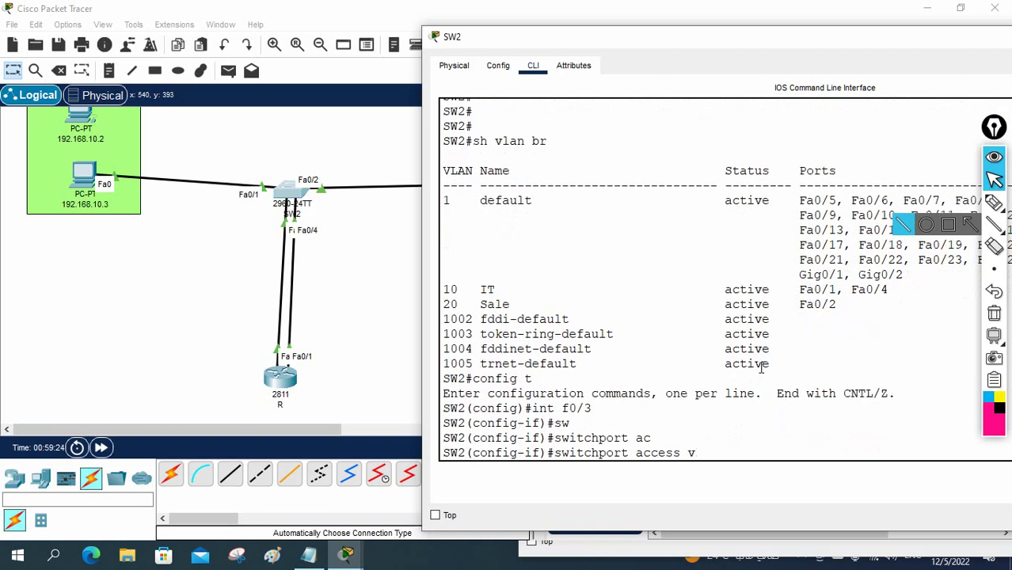
type("lan 20")
key("Return")
key("Return")
key("Return")
key("Return")
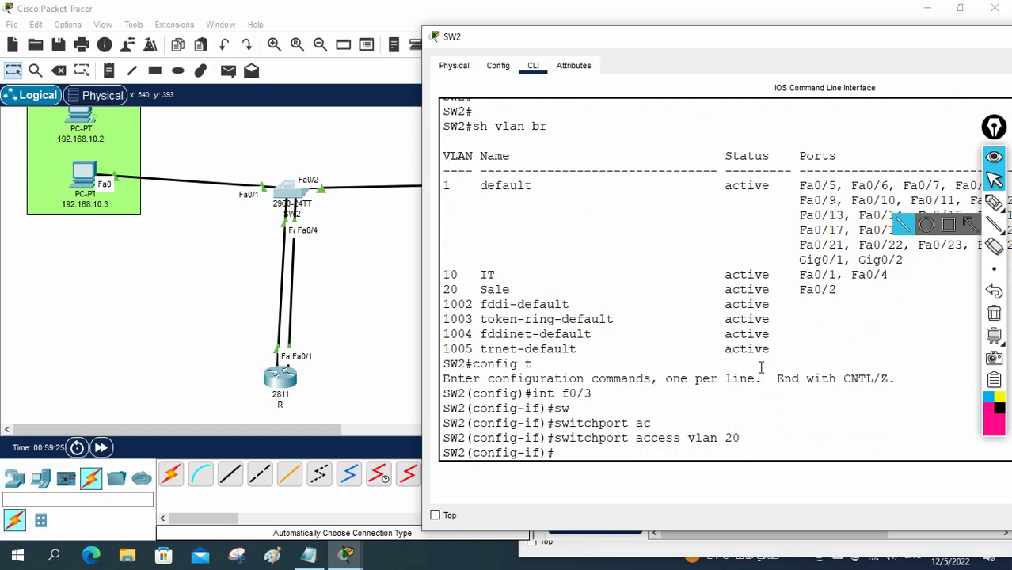
key("ctrl+z")
key("Return")
key("Return")
key("Return")
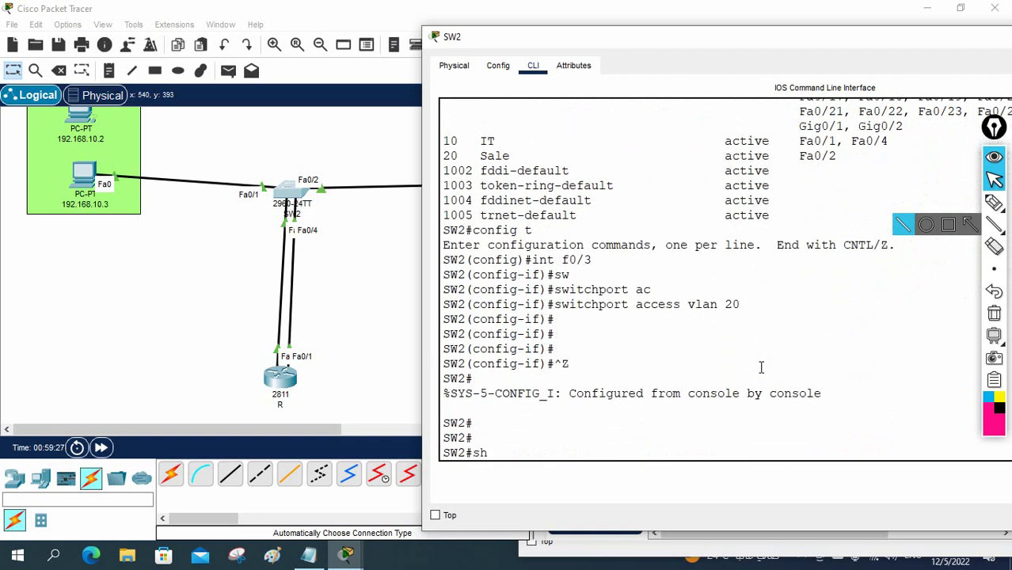
Step: Run sh vlan br on SW2, check the ports of VLAN 20, and widen the console to show the full listing
type("sh vlan br")
key("Return")
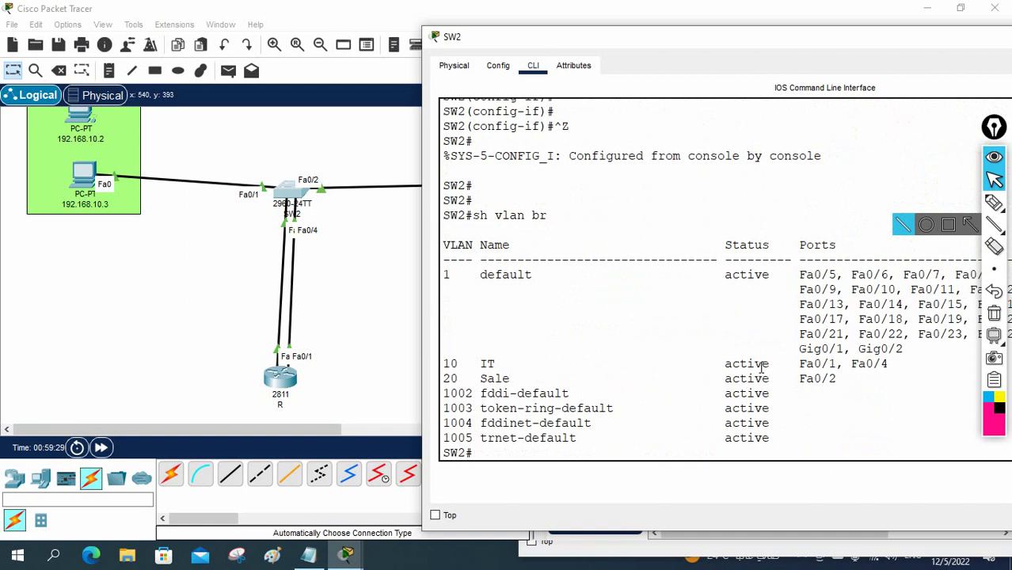
left_click_drag(852, 385, 798, 379)
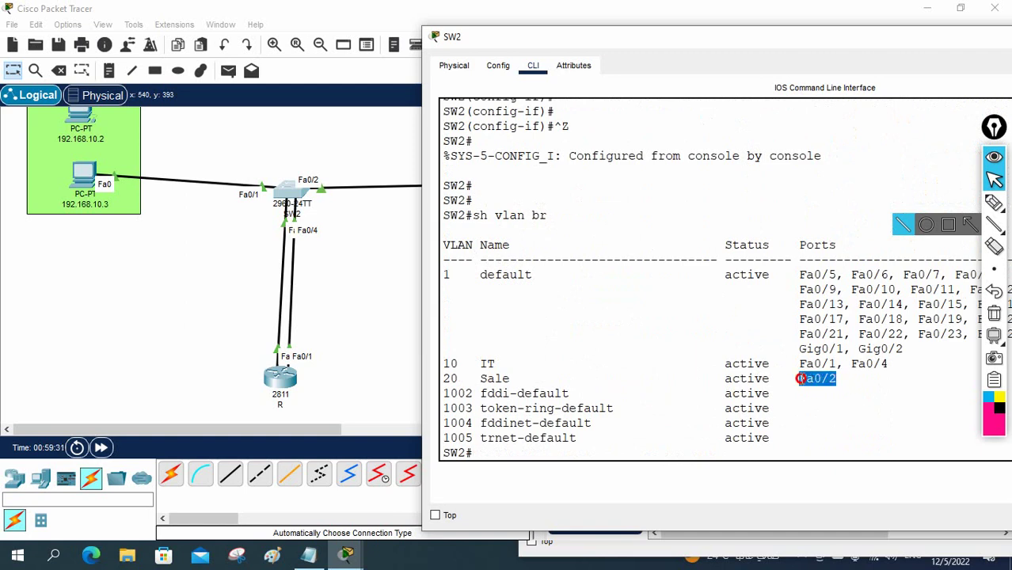
left_click_drag(740, 37, 596, 38)
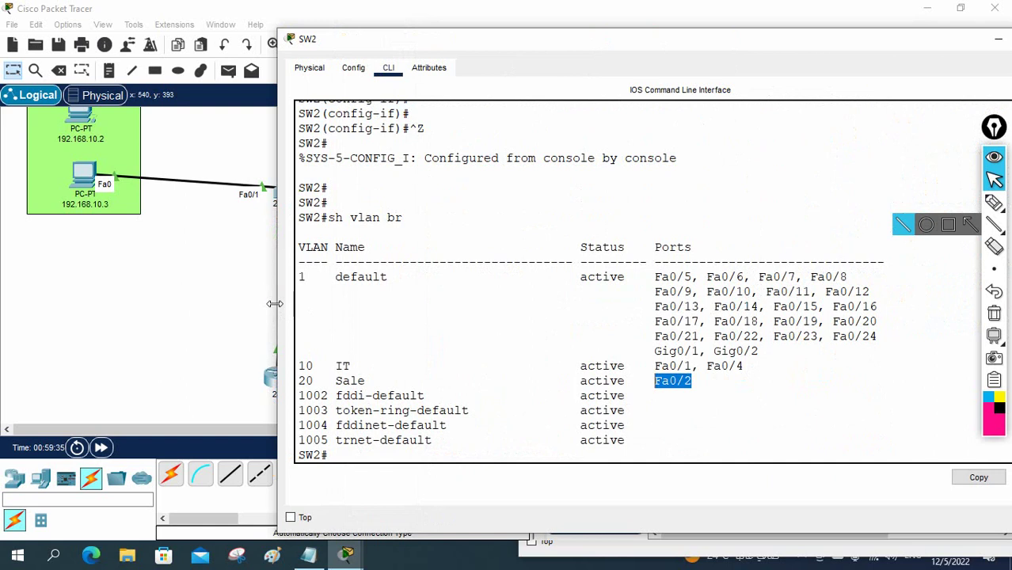
left_click_drag(273, 303, 167, 297)
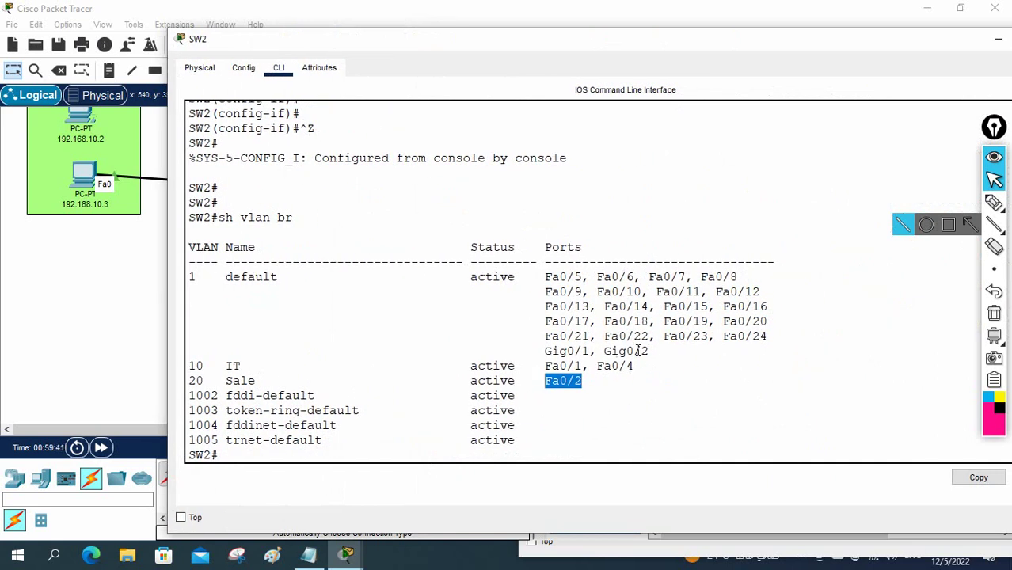
Step: Run sh int trunk on SW2 to check which ports are trunking
type("s")
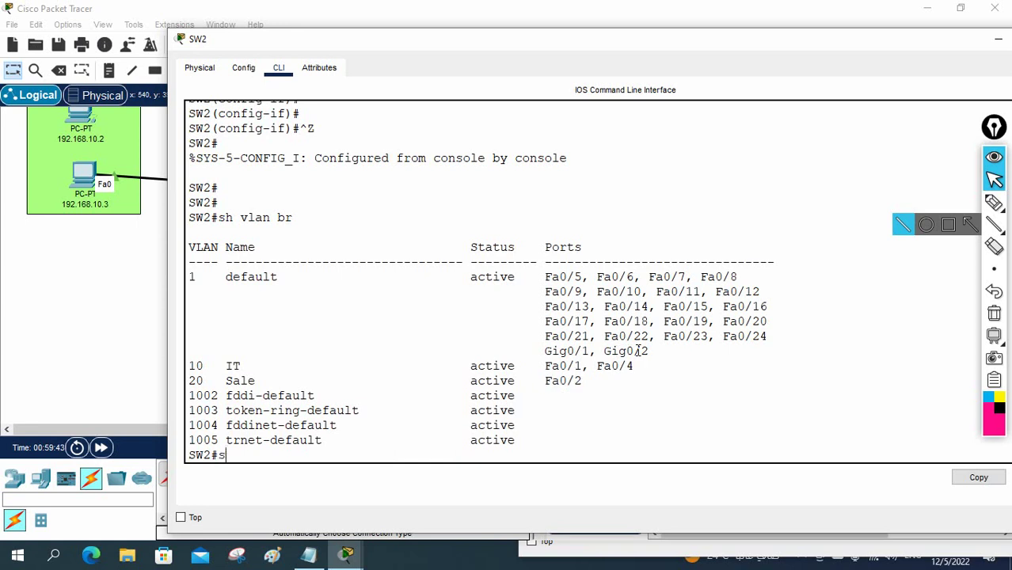
type("h int tr")
key("Tab")
key("Return")
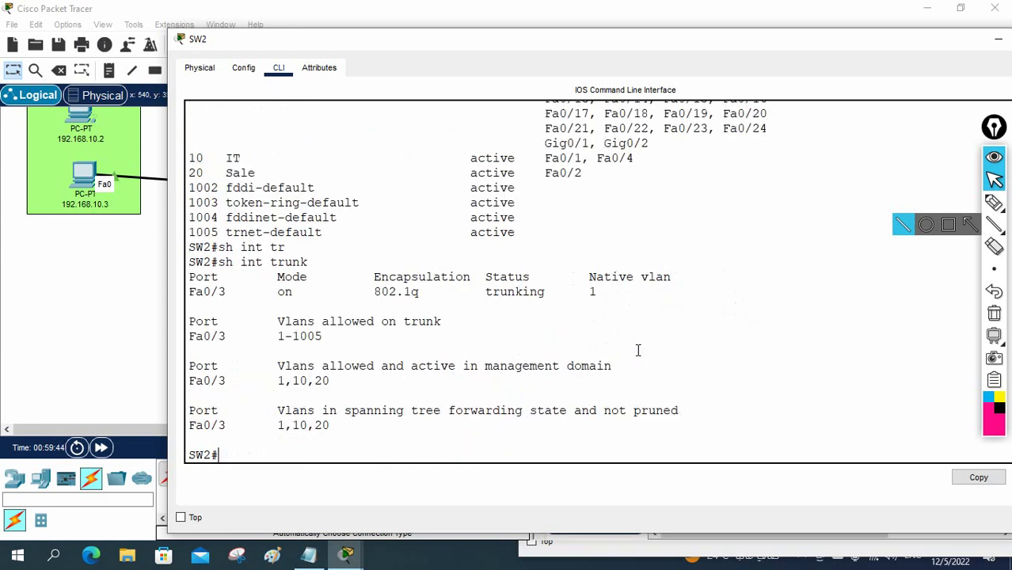
key("Return")
key("Return")
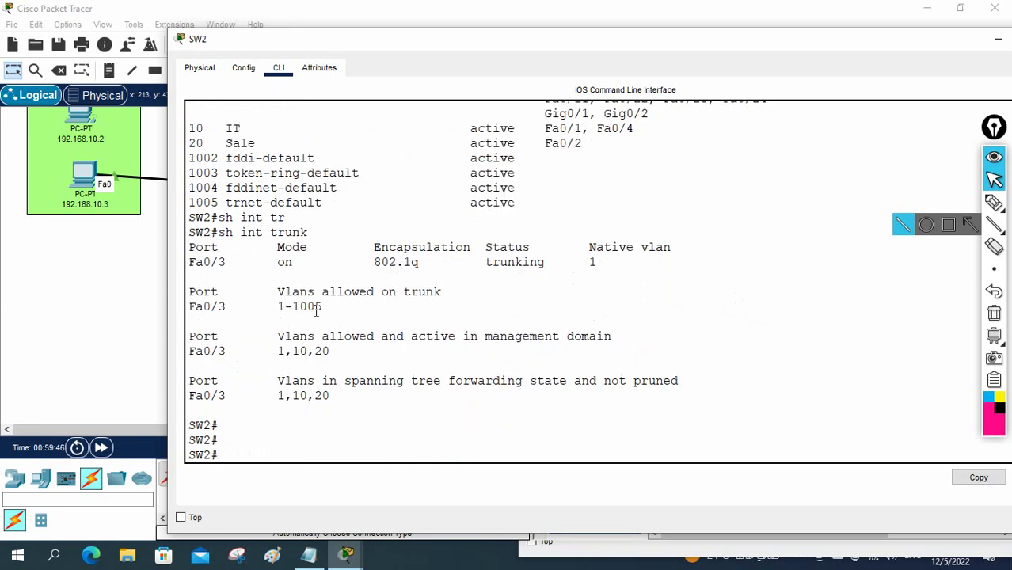
Step: Remove the trunk mode from SW2's interface f0/3 with no switchport mode trunk and leave configuration mode
type("config t")
key("Return")
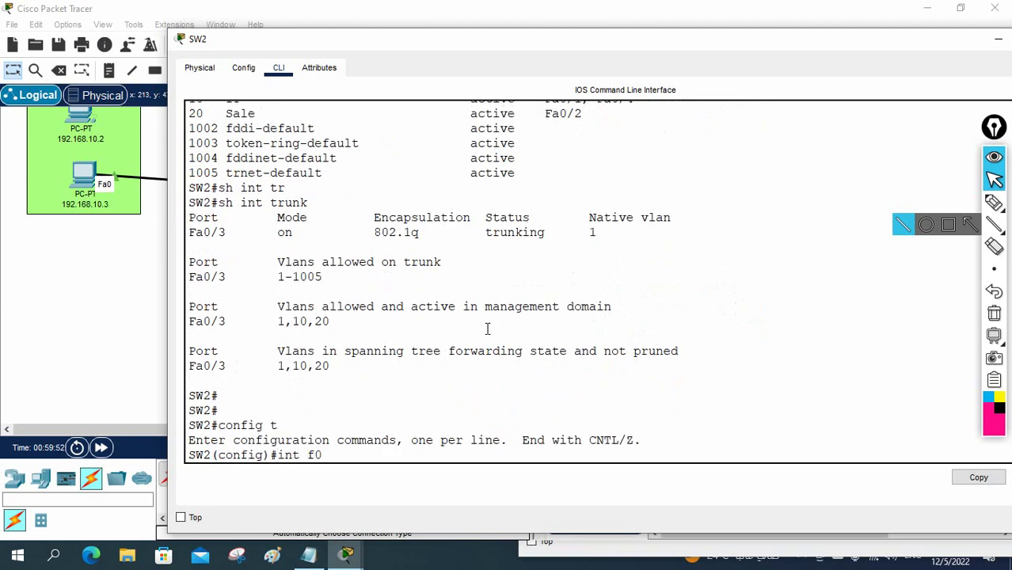
type("int f0/3")
key("Return")
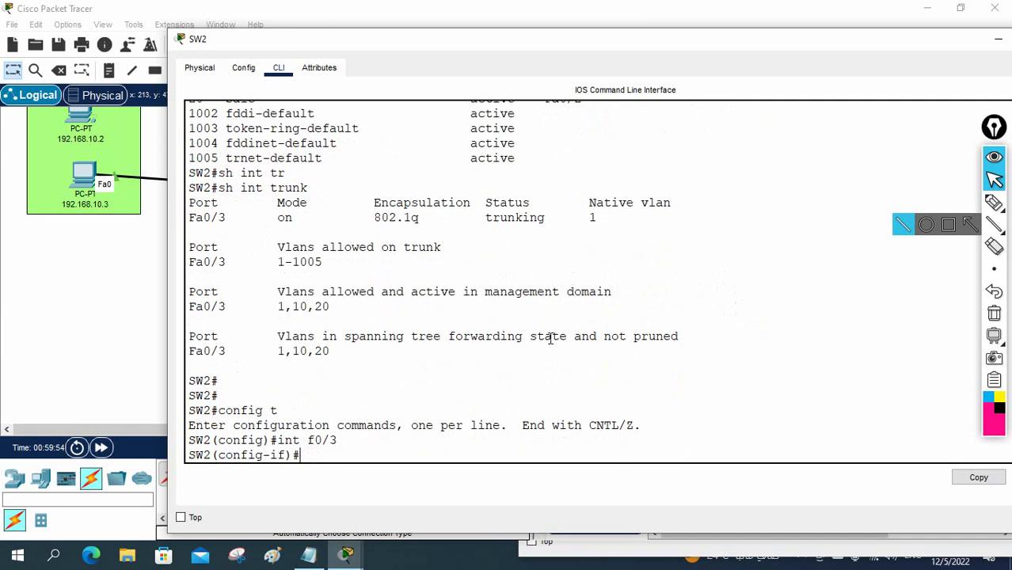
type("no sw")
key("Tab")
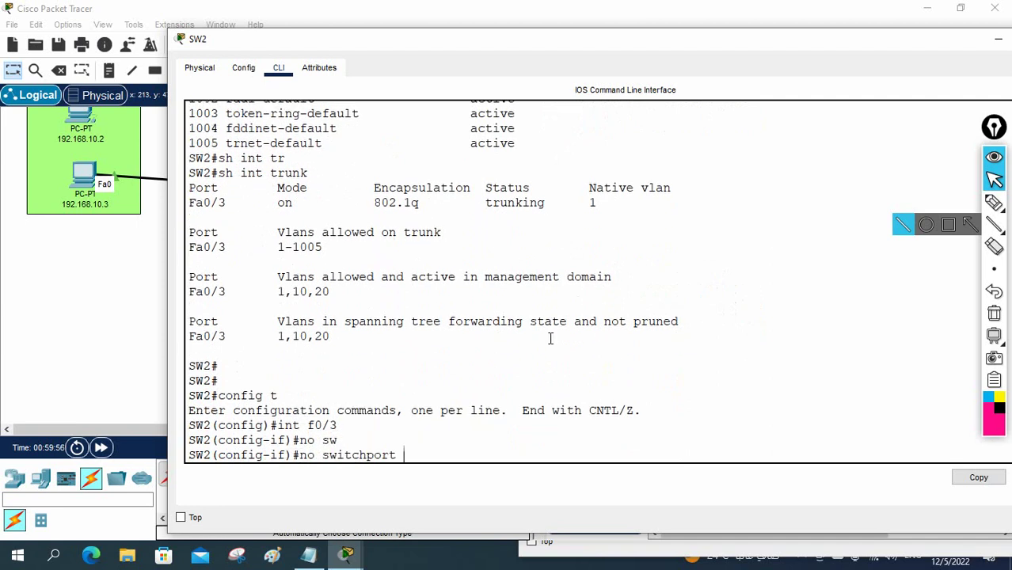
type("mo")
key("Tab")
type("tr")
key("Tab")
key("Return")
key("Return")
key("Return")
key("Return")
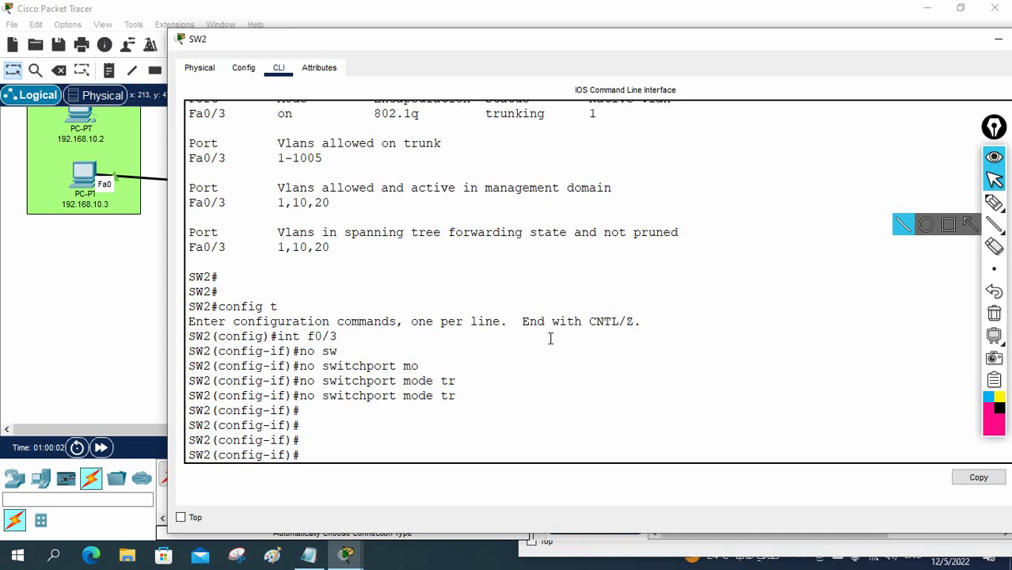
key("ctrl+z")
key("Return")
key("Return")
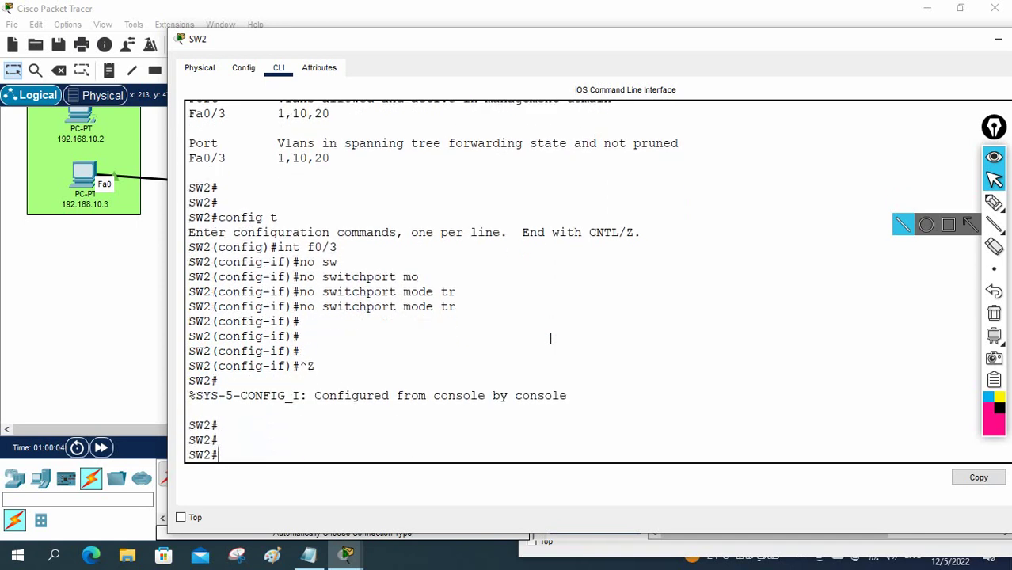
Step: Reapply switchport access vlan 20 on SW2's interface f0/3 and exit to privileged mode
type("config t")
key("Return")
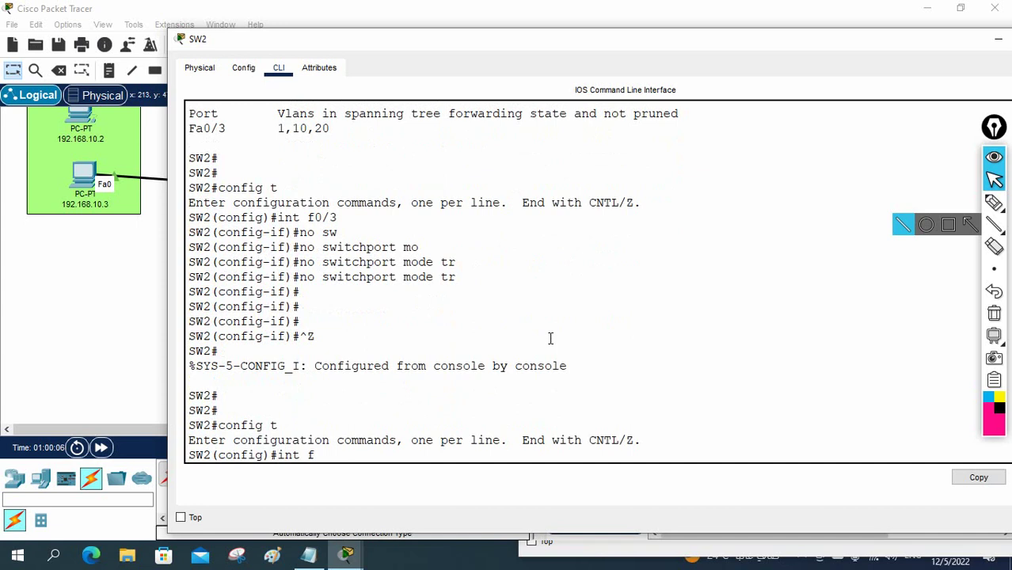
type("int f0/3")
key("Return")
type("sw")
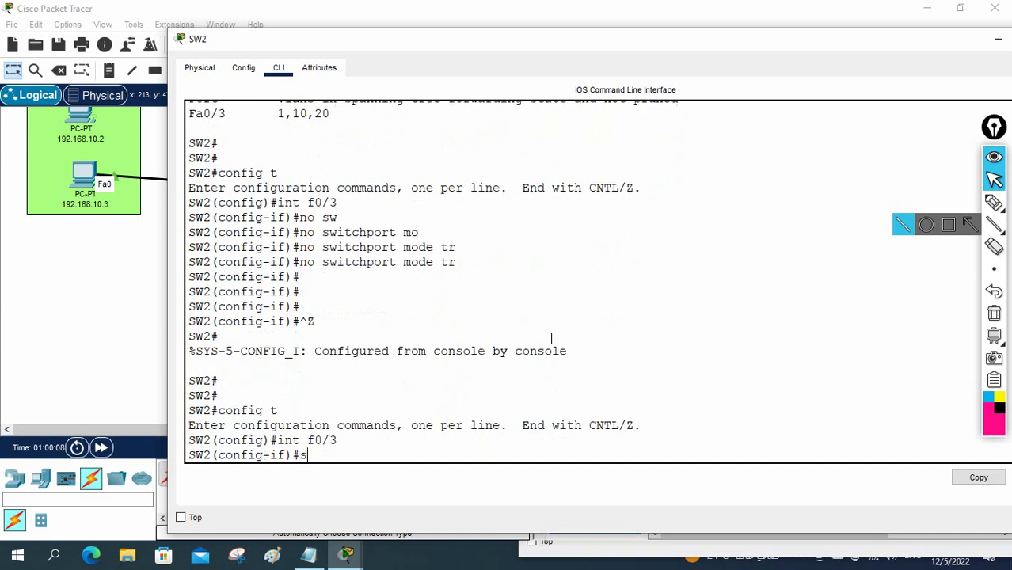
key("Tab")
type("mo")
key("Tab")
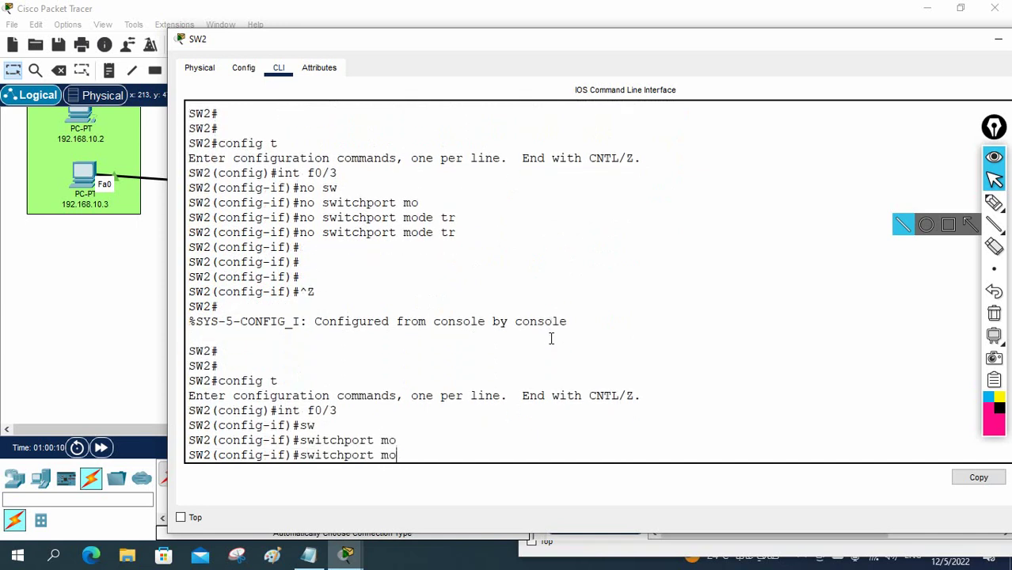
type("acc")
key("Tab")
type("vlan ")
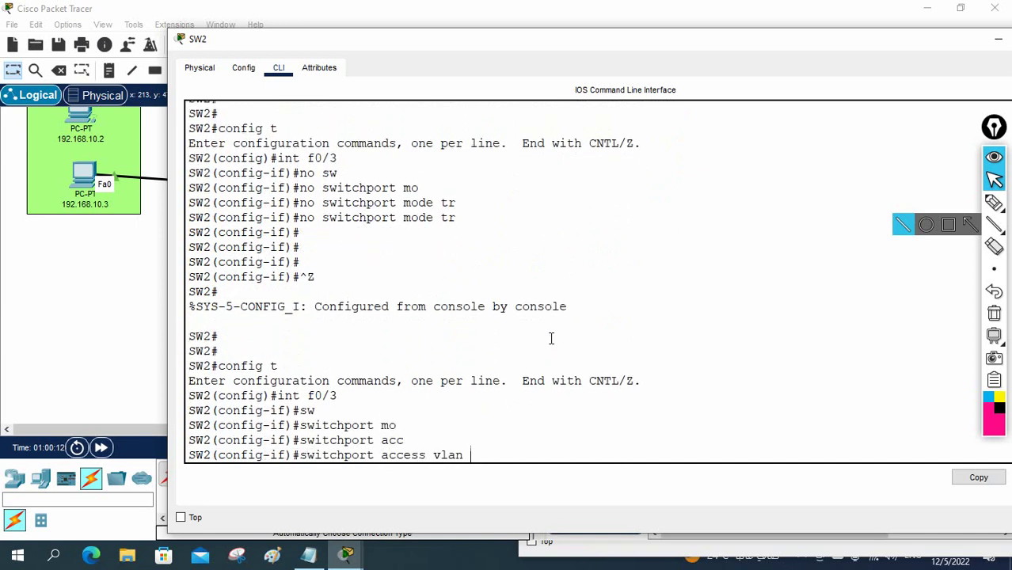
type("20")
key("Return")
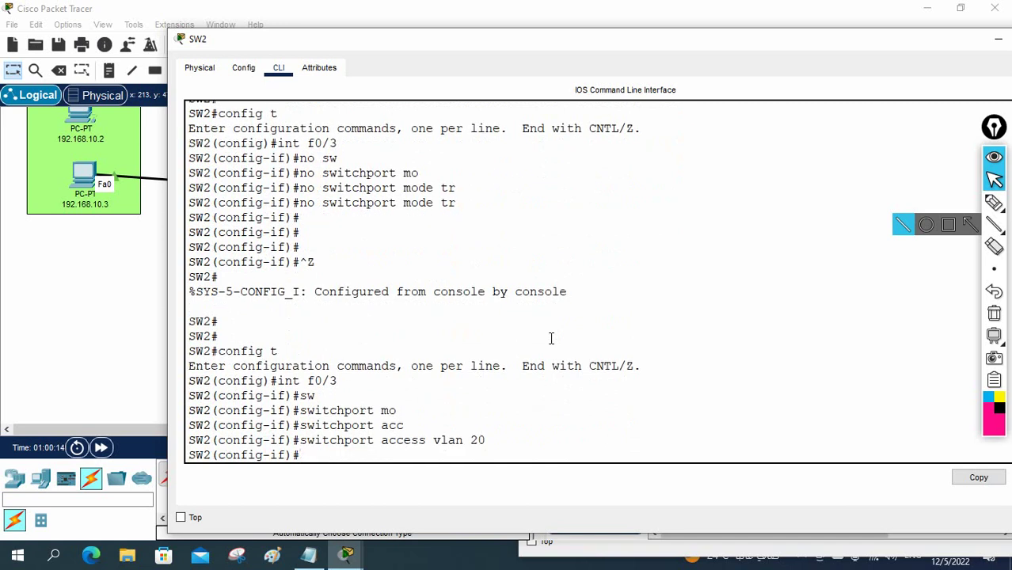
key("ctrl+z")
key("Return")
key("Return")
key("Return")
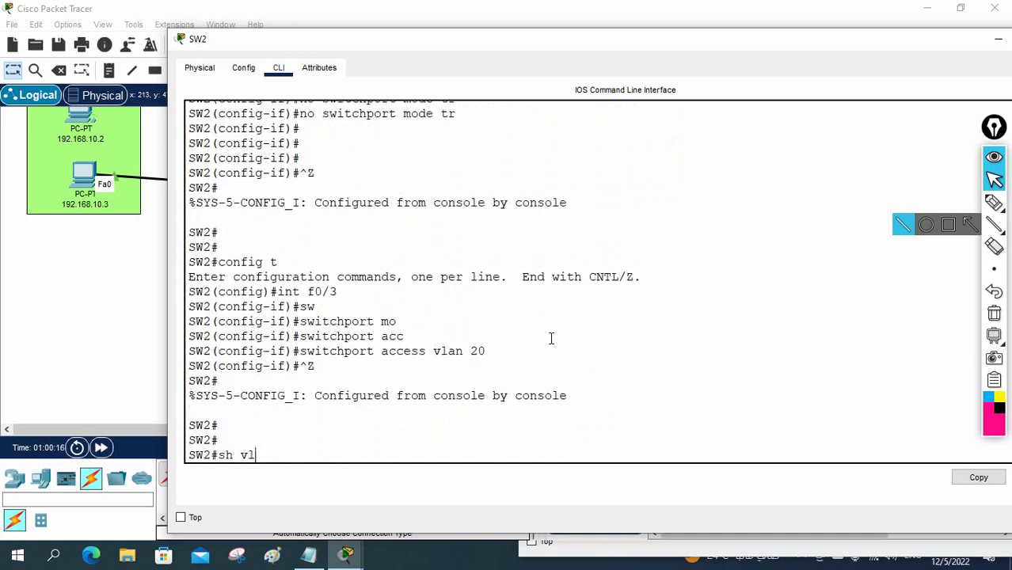
Step: Display SW2's brief VLAN listing, check the ports of VLAN 20, and put the switch window away
type("sh vlan br")
key("Return")
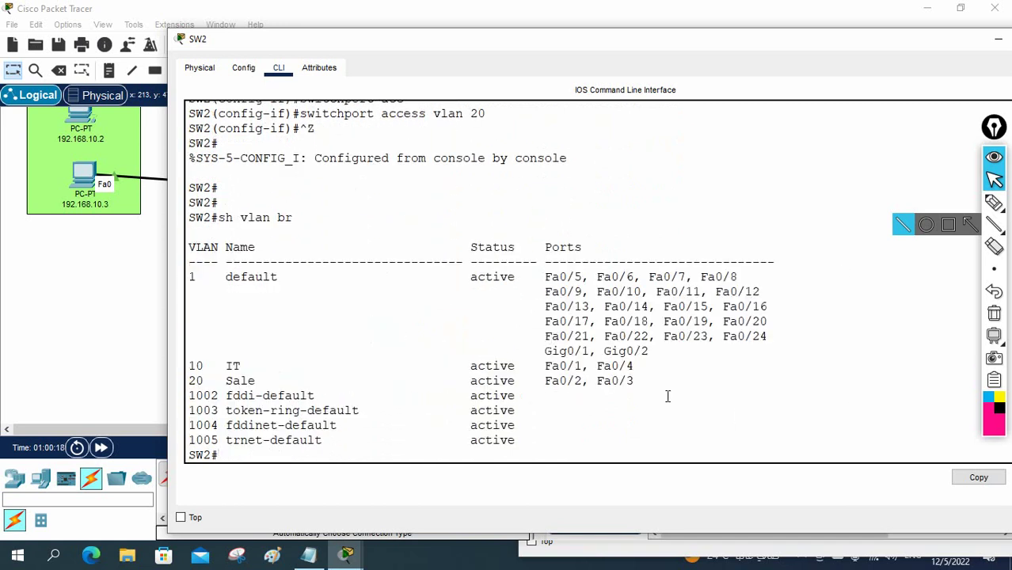
left_click_drag(643, 380, 185, 380)
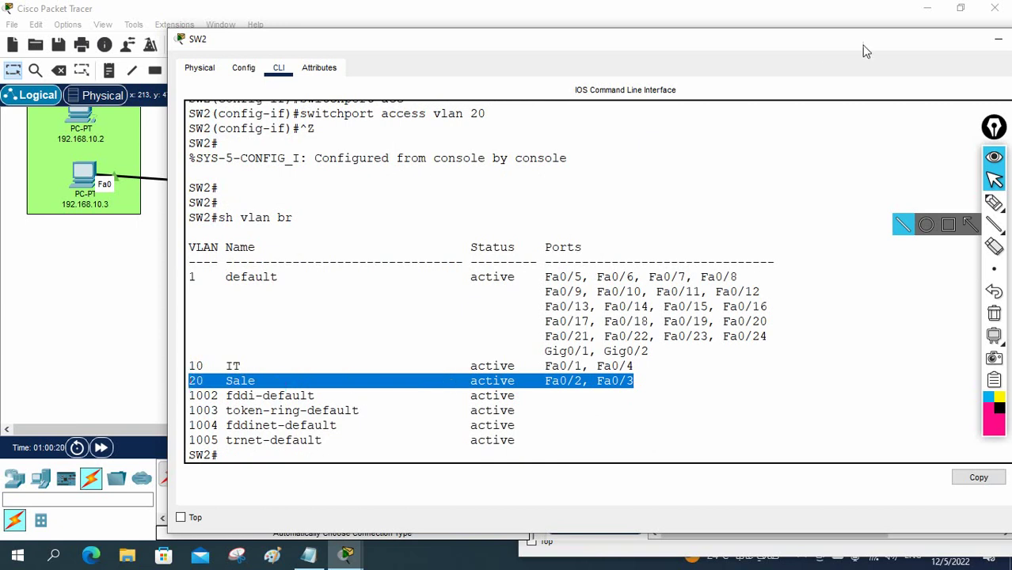
left_click(997, 39)
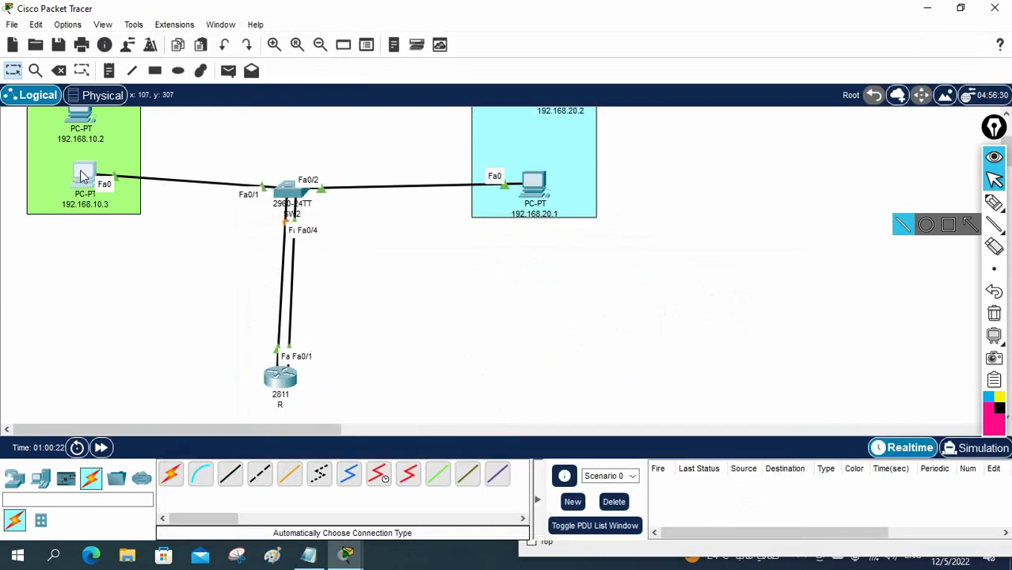
Step: Fast-forward the network time and ping 192.168.20.1 from the command prompt of PC 192.168.10.3
left_click(84, 176)
left_click(149, 249)
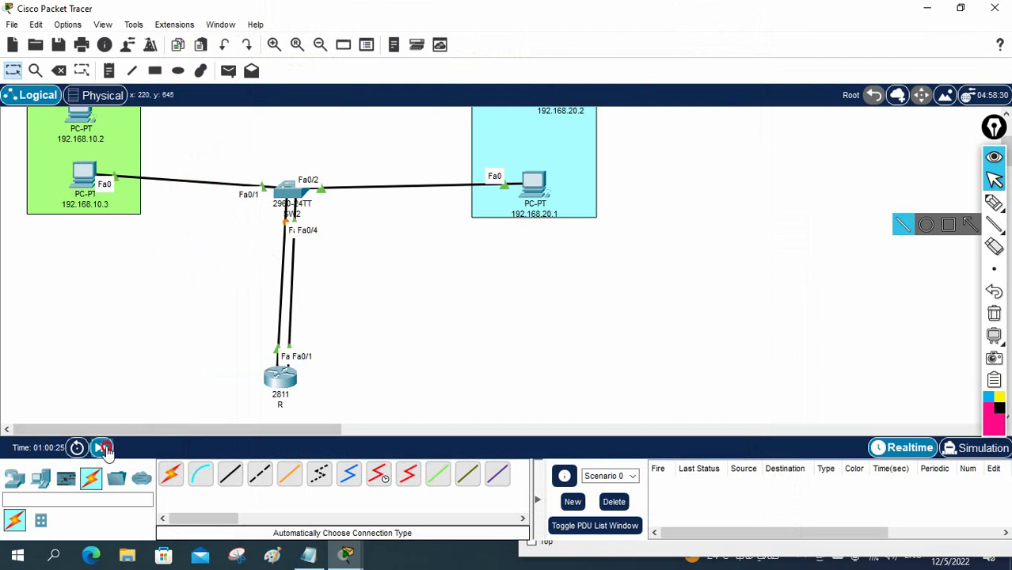
left_click(105, 449)
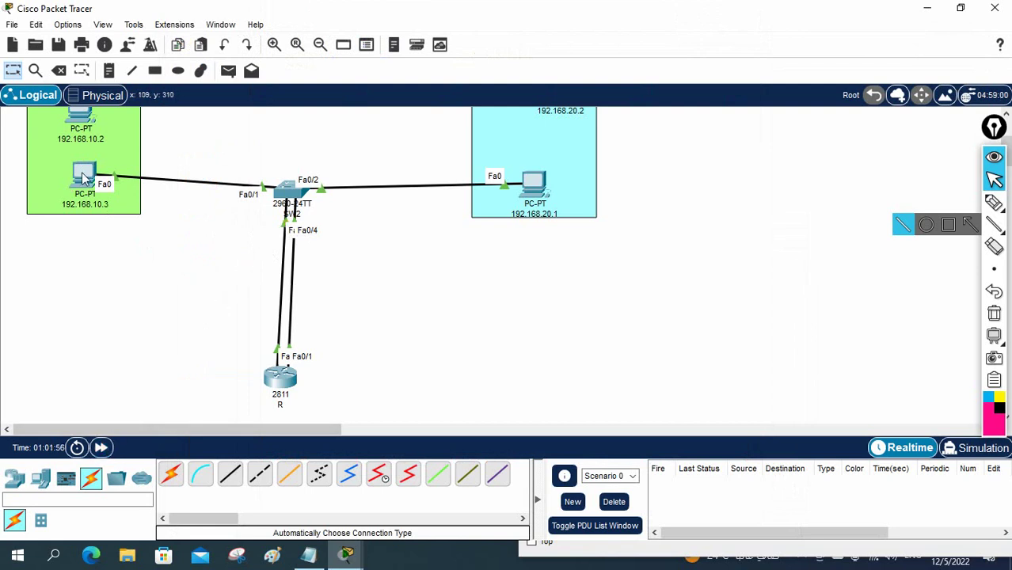
left_click(83, 179)
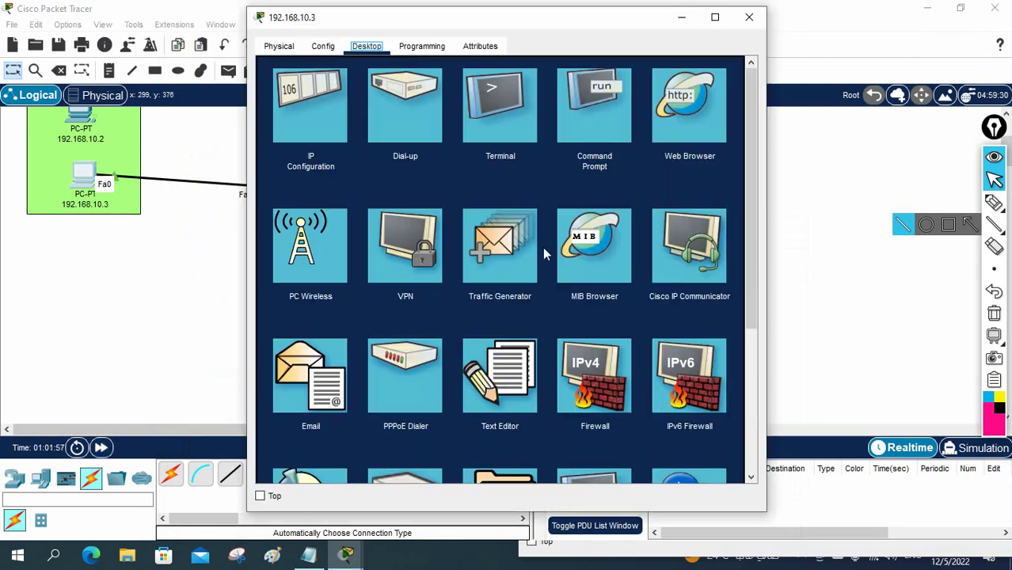
left_click(589, 120)
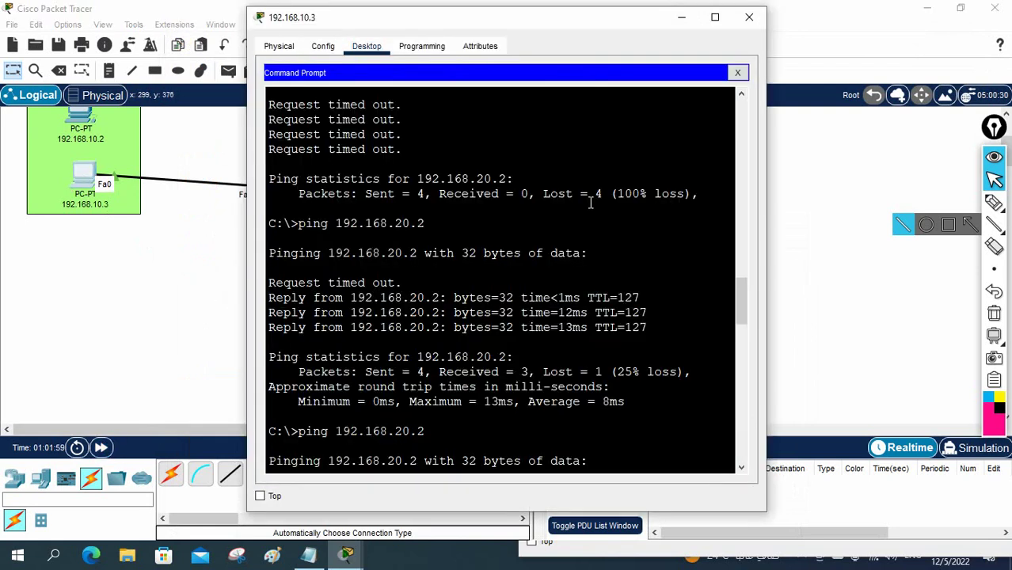
key("Return")
key("Return")
key("Return")
key("Up")
key("Return")
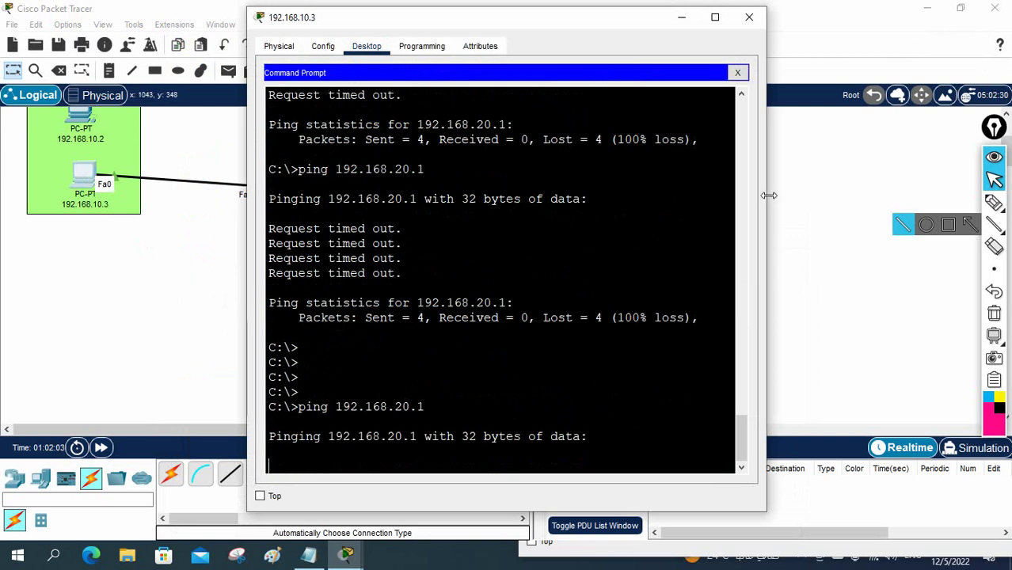
Step: Widen the PC's command prompt window and move it clear of SW2 and the router to examine the ping output
left_click_drag(768, 195, 891, 195)
left_click_drag(648, 15, 732, 12)
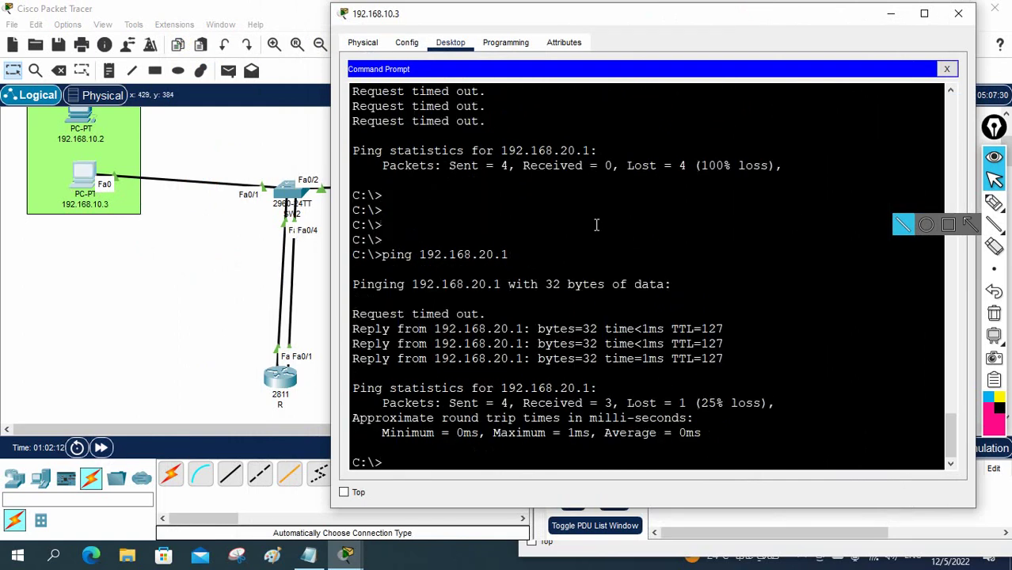
left_click_drag(646, 14, 786, 14)
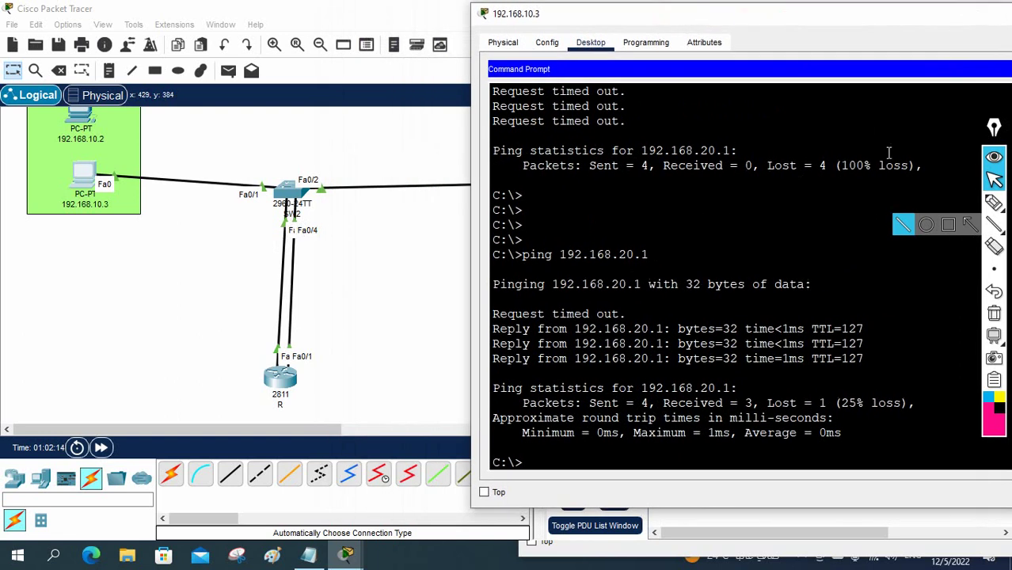
Step: Trace the path from PC 192.168.10.3 through SW2 to the router with the annotation pen, circling the PC's address and the router's VLAN 10 port
left_click(990, 204)
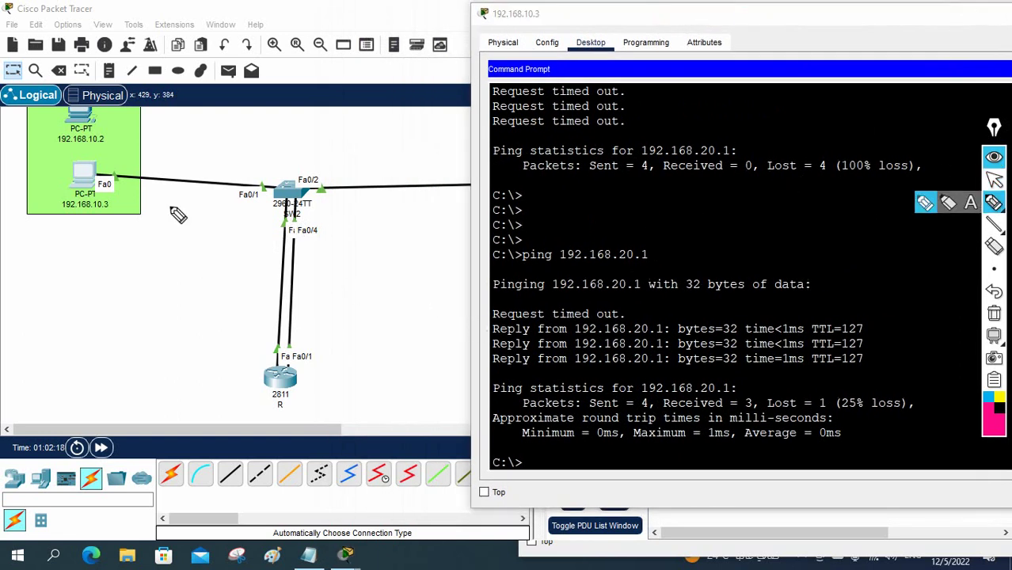
mouse_move(114, 174)
left_mouse_down()
mouse_move(219, 170)
mouse_move(274, 192)
left_mouse_up()
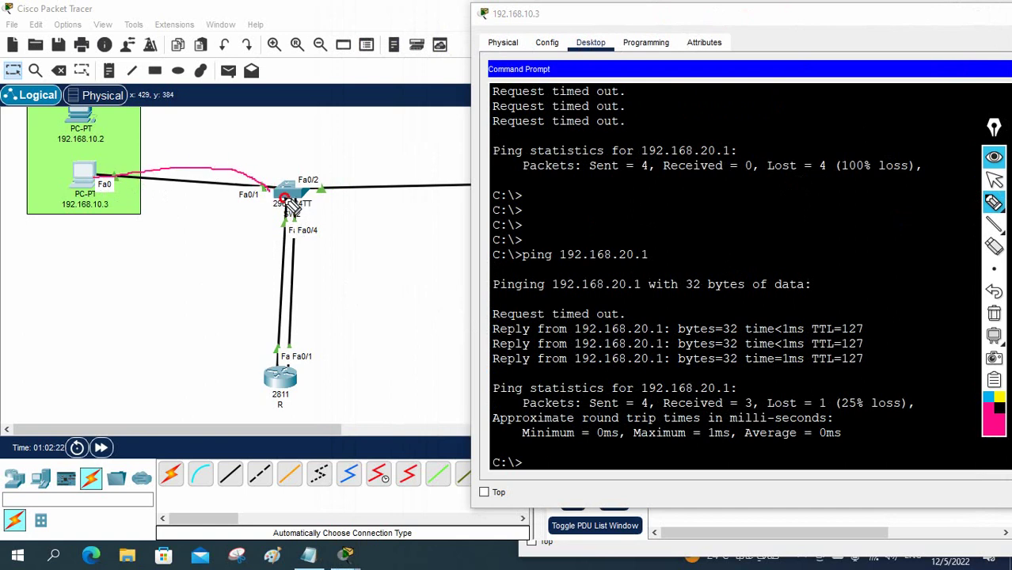
mouse_move(285, 204)
left_mouse_down()
mouse_move(270, 313)
mouse_move(279, 360)
mouse_move(273, 350)
left_mouse_up()
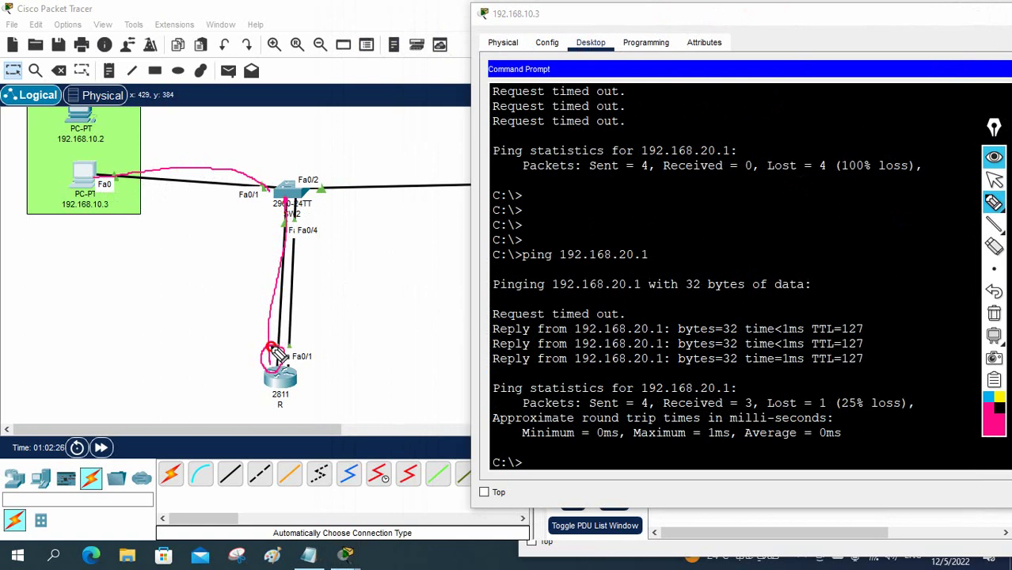
mouse_move(68, 197)
left_mouse_down()
mouse_move(102, 205)
mouse_move(213, 274)
mouse_move(271, 354)
left_mouse_up()
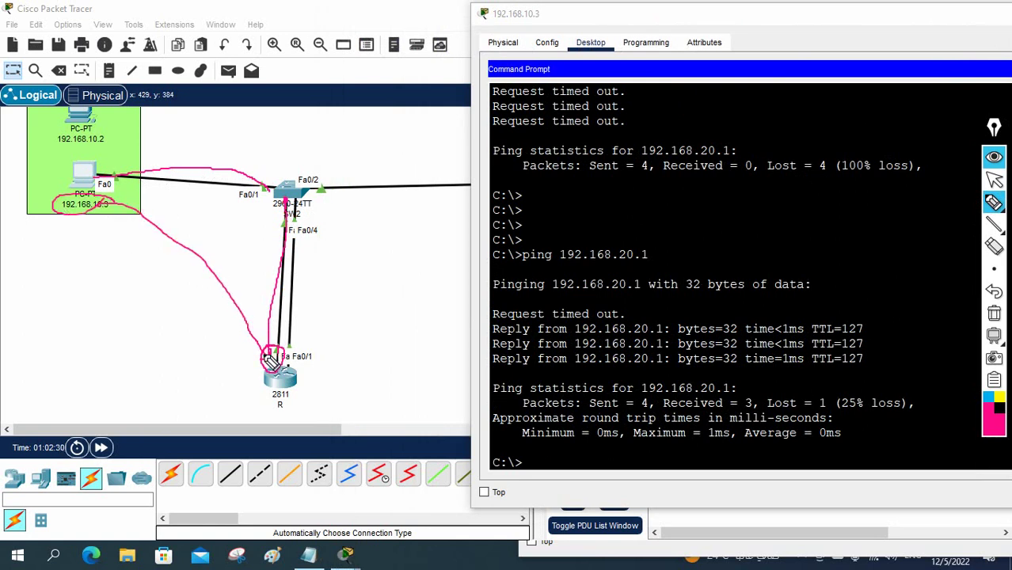
Step: Annotate SW2's links with their VLAN numbers: 10 toward the PC, 20 on the Fa0/2 link and 20 beside the second router link
left_click_drag(320, 188, 429, 181)
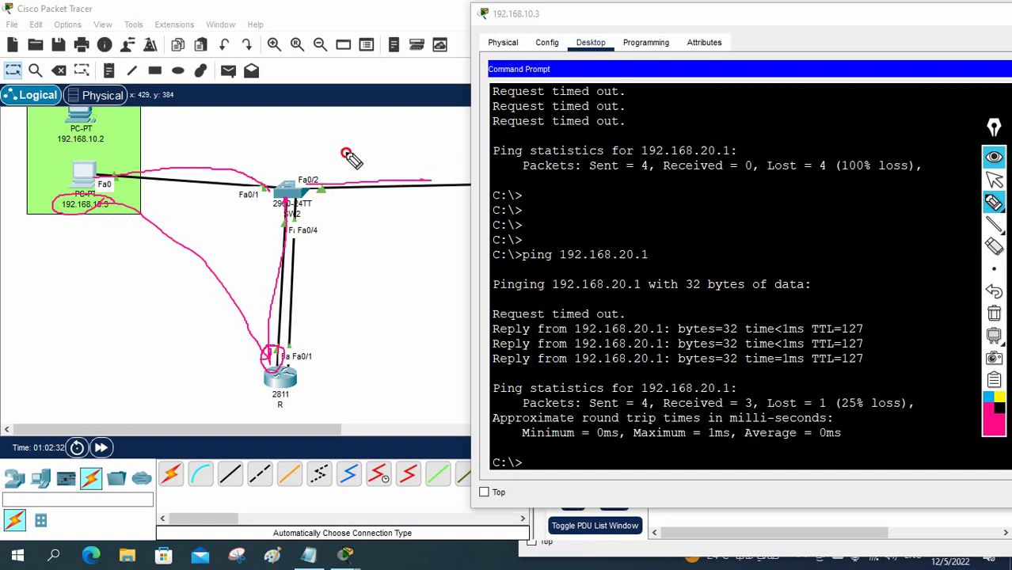
mouse_move(344, 149)
left_mouse_down()
mouse_move(353, 163)
mouse_move(363, 149)
left_mouse_up()
mouse_move(236, 140)
left_mouse_down()
mouse_move(237, 155)
mouse_move(249, 152)
left_mouse_up()
mouse_move(299, 208)
left_mouse_down()
mouse_move(352, 196)
mouse_move(298, 213)
mouse_move(328, 210)
mouse_move(325, 231)
mouse_move(352, 214)
left_mouse_up()
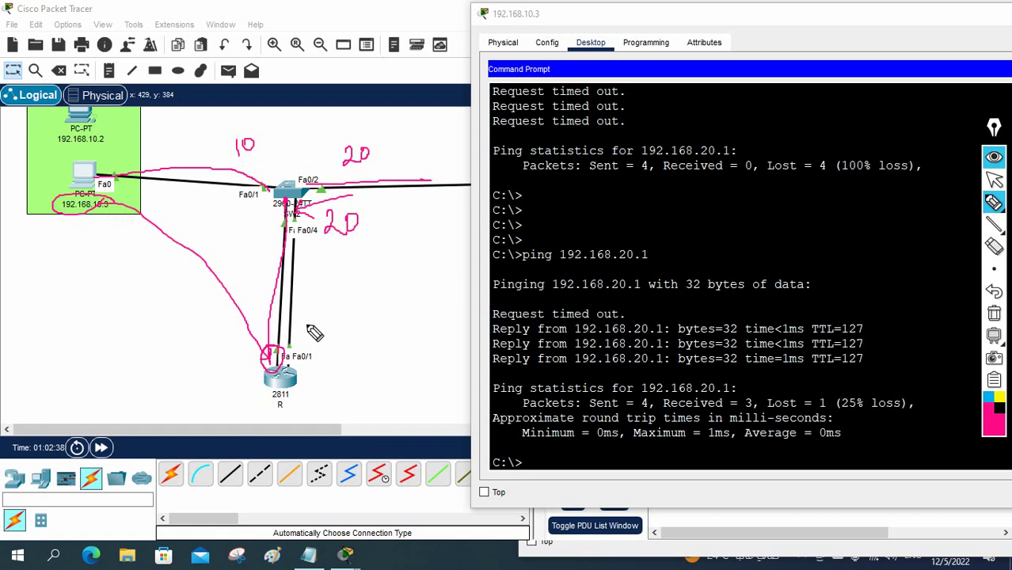
Step: Annotate the router's Fa0/1 with 192.168.20.100 and trace the packet path from the PC through the router toward VLAN 20
mouse_move(299, 345)
left_mouse_down()
mouse_move(338, 334)
mouse_move(445, 277)
left_mouse_up()
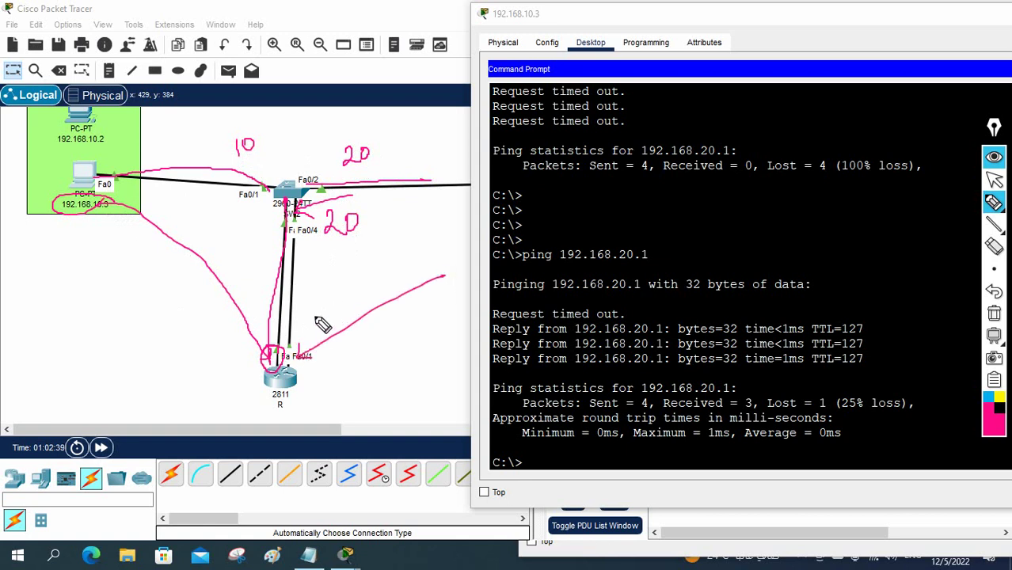
mouse_move(317, 306)
left_mouse_down()
mouse_move(355, 311)
mouse_move(358, 293)
mouse_move(360, 305)
mouse_move(377, 289)
mouse_move(392, 293)
mouse_move(449, 253)
left_mouse_up()
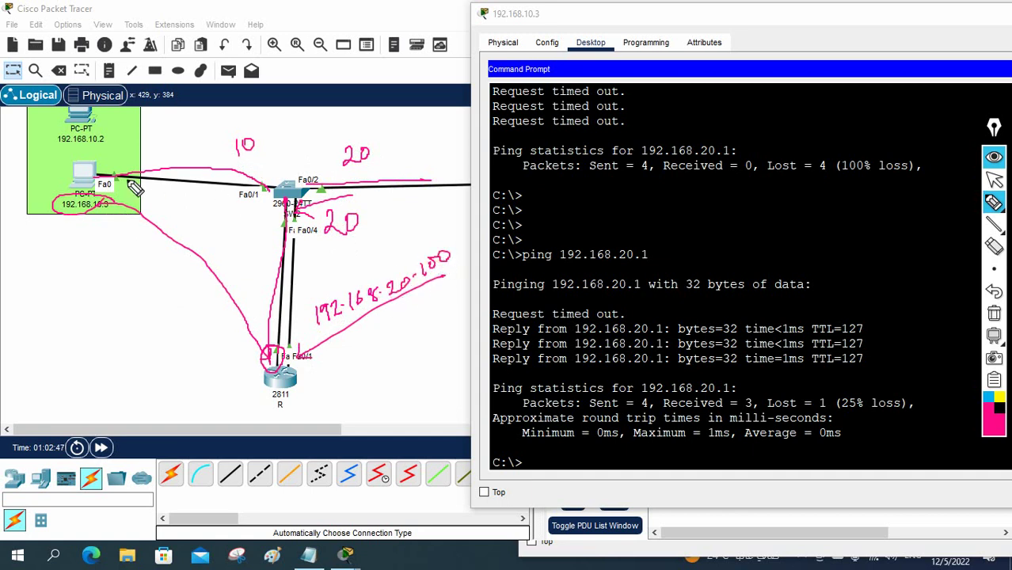
mouse_move(111, 177)
left_mouse_down()
mouse_move(251, 159)
mouse_move(272, 191)
mouse_move(253, 316)
mouse_move(264, 360)
mouse_move(290, 357)
mouse_move(305, 196)
mouse_move(338, 188)
mouse_move(416, 201)
left_mouse_up()
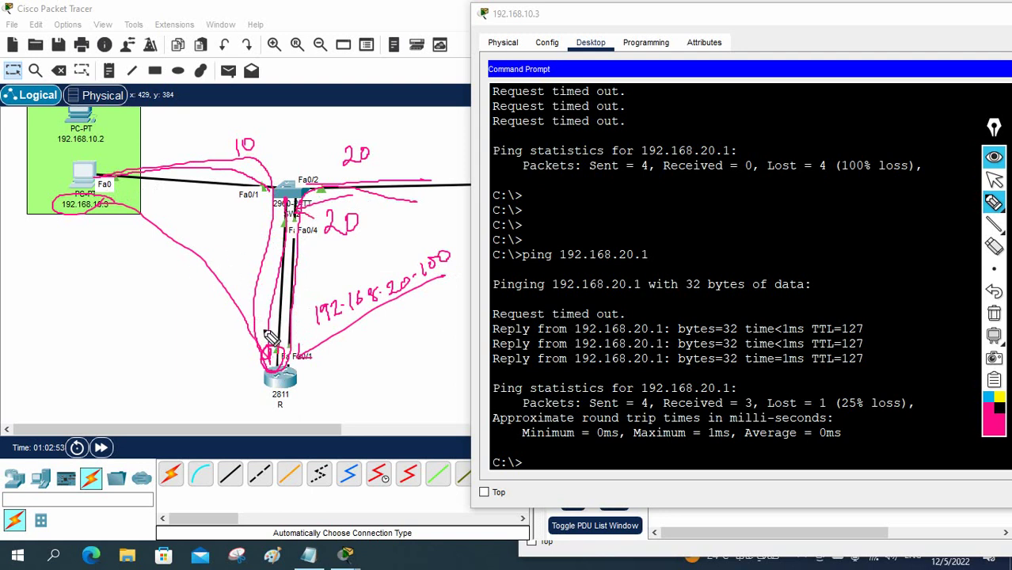
Step: Write an underlined "20 VLAN" and a circled "SVI" beside the router, and clear all pen annotations from the screen
mouse_move(100, 347)
left_mouse_down()
mouse_move(98, 357)
mouse_move(114, 361)
mouse_move(203, 315)
left_mouse_up()
left_click_drag(127, 391, 174, 362)
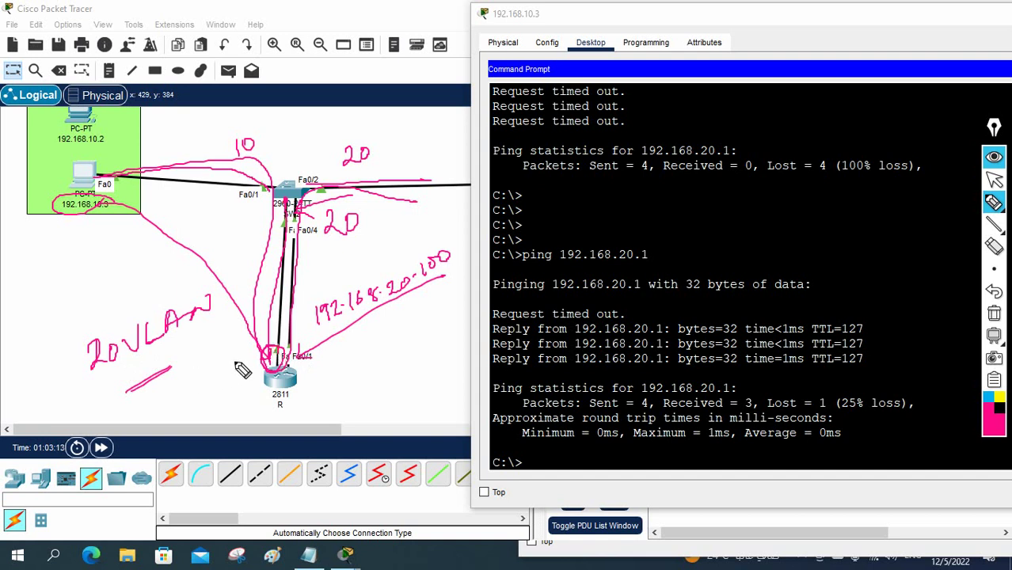
left_click_drag(265, 371, 280, 381)
left_click_drag(282, 372, 285, 374)
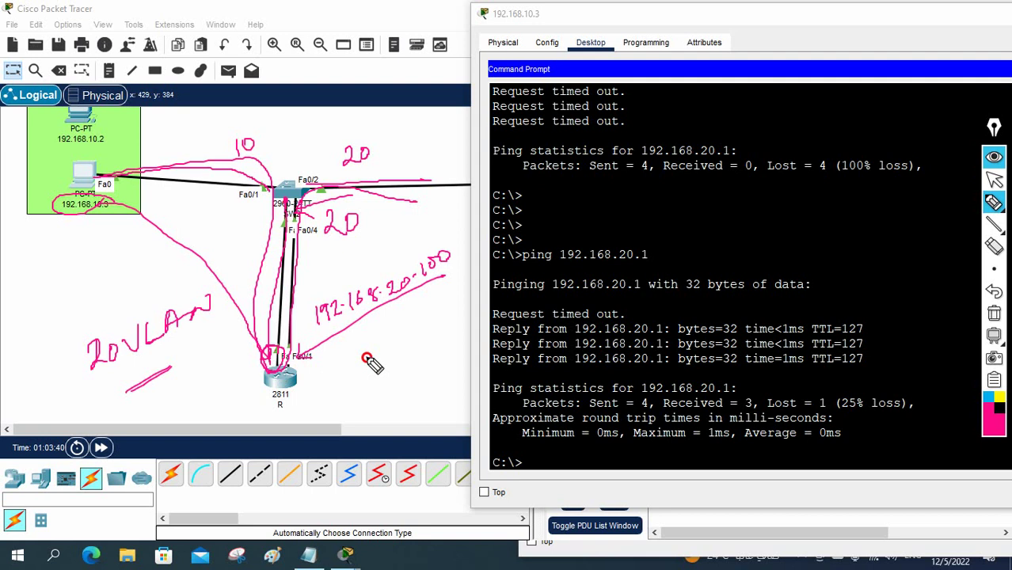
mouse_move(353, 360)
left_mouse_down()
mouse_move(415, 369)
mouse_move(410, 355)
mouse_move(443, 321)
mouse_move(402, 331)
mouse_move(333, 387)
mouse_move(432, 398)
mouse_move(405, 330)
left_mouse_up()
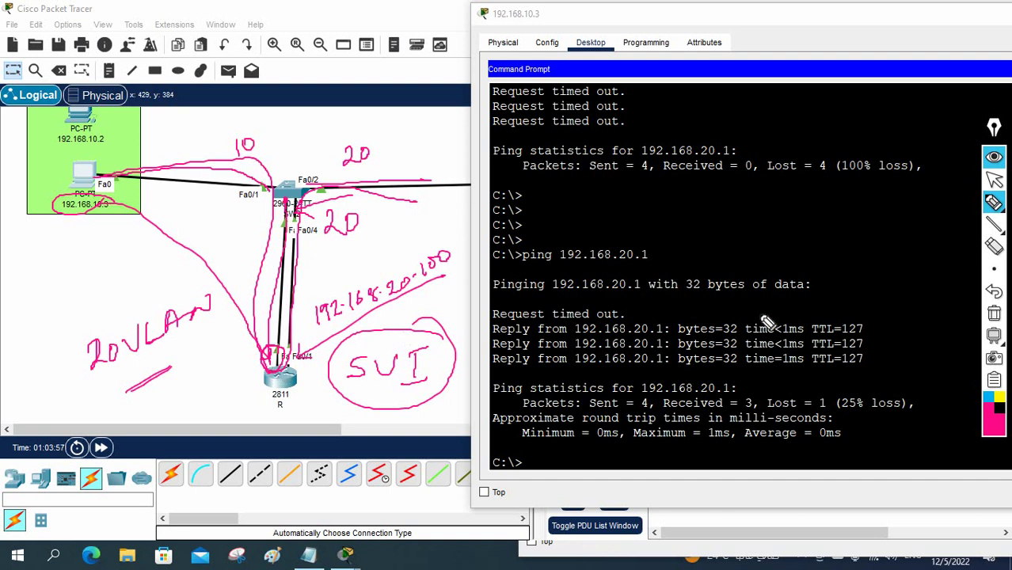
left_click(994, 314)
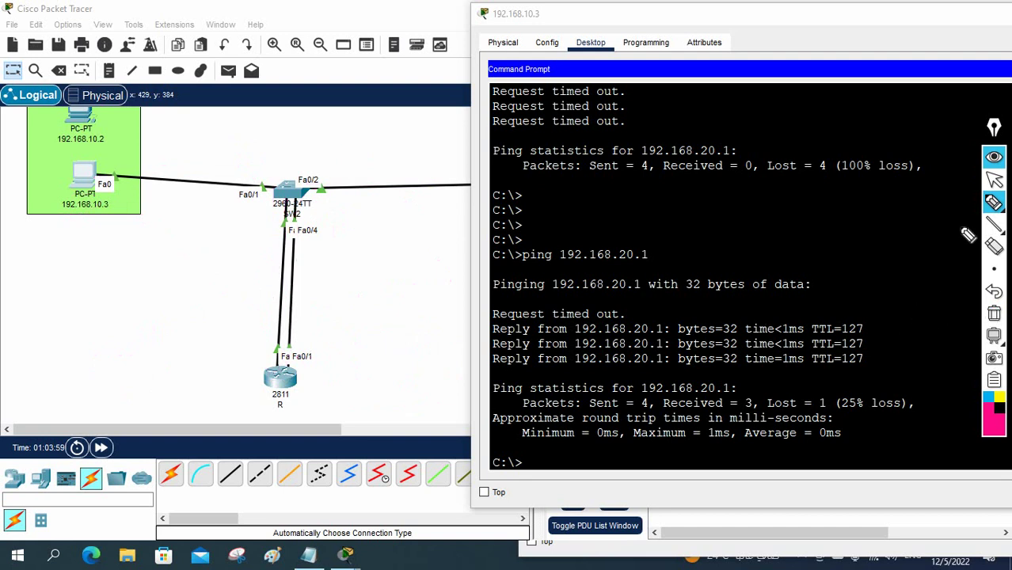
left_click(995, 181)
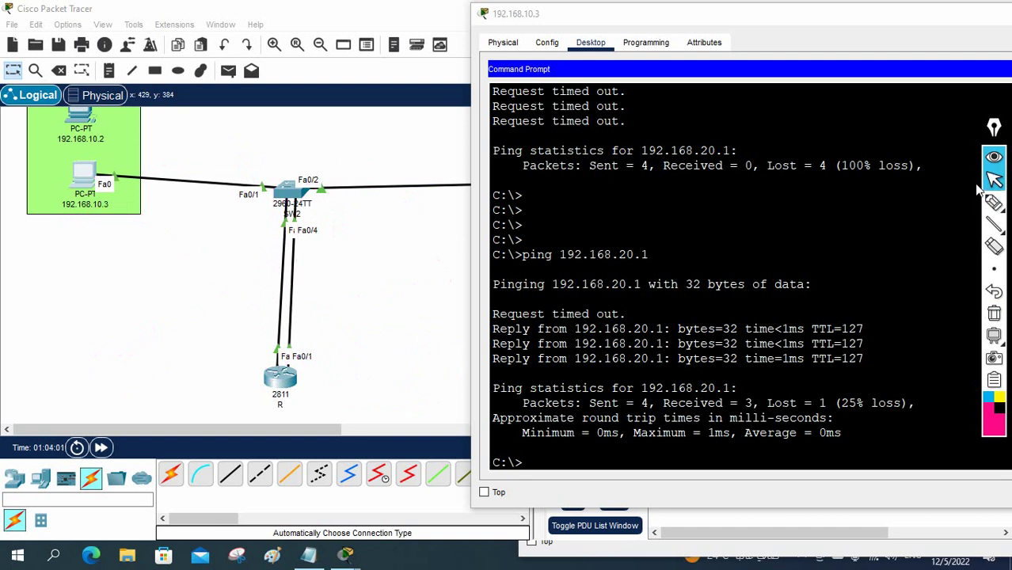